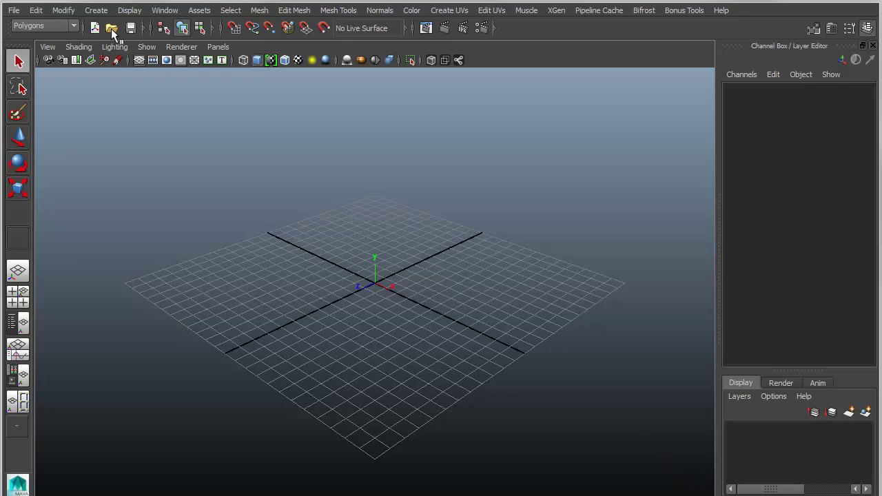
Select MasterScene_Locators.mb in the Open Scene dialog, then close it without loading.
click(112, 31)
click(238, 232)
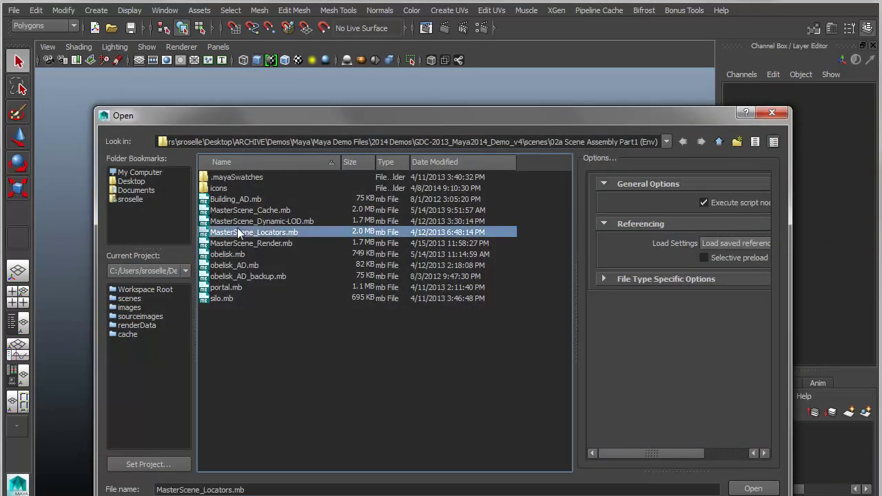
click(772, 113)
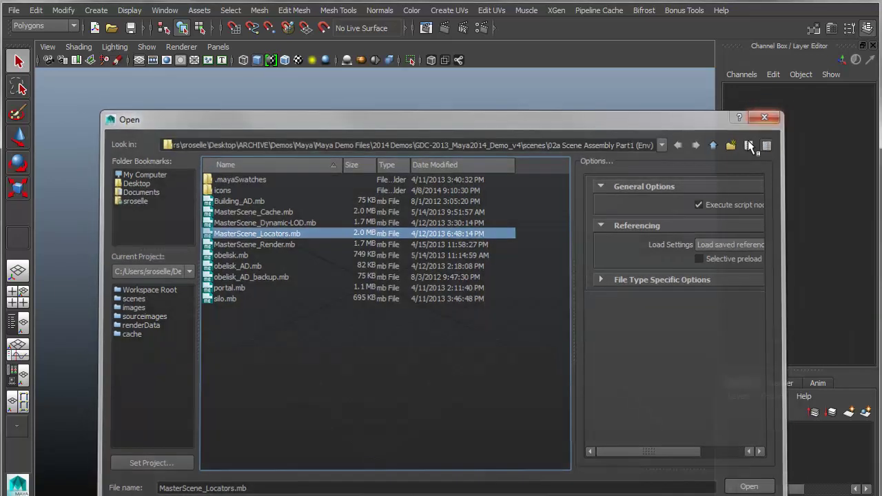
Launch LayoutTools from the Bonus Tools Window menu.
click(683, 10)
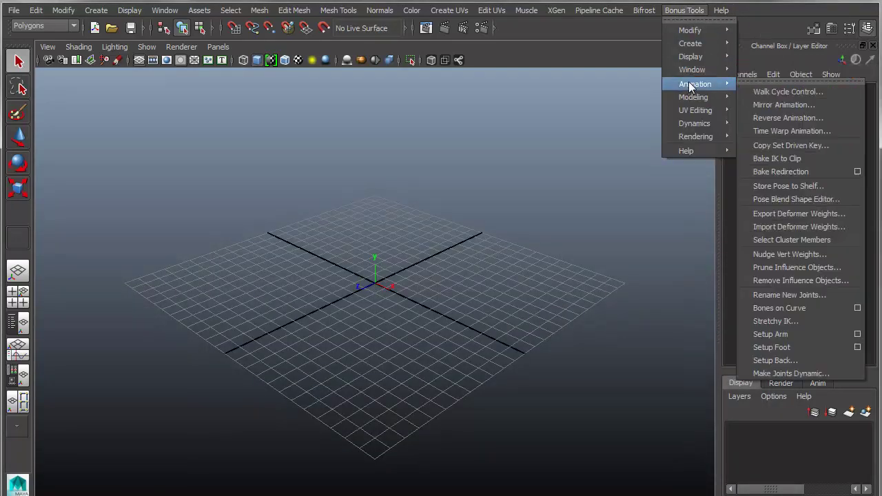
mouse_move(688, 70)
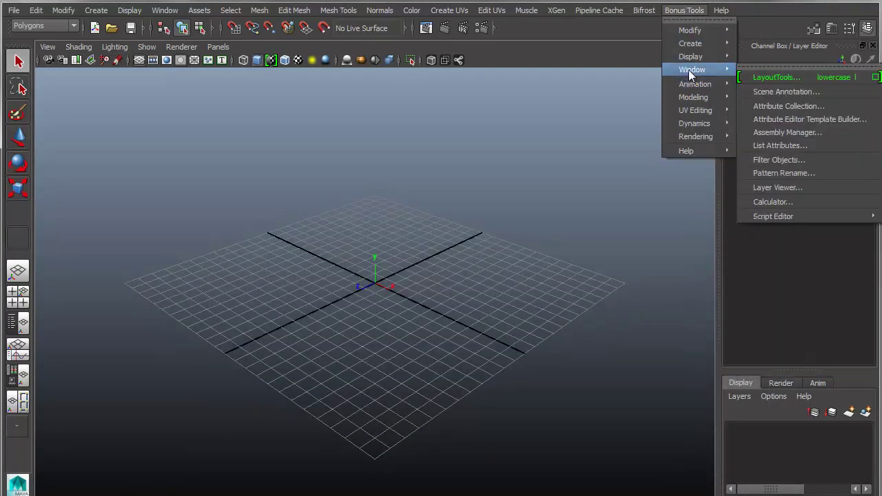
click(794, 78)
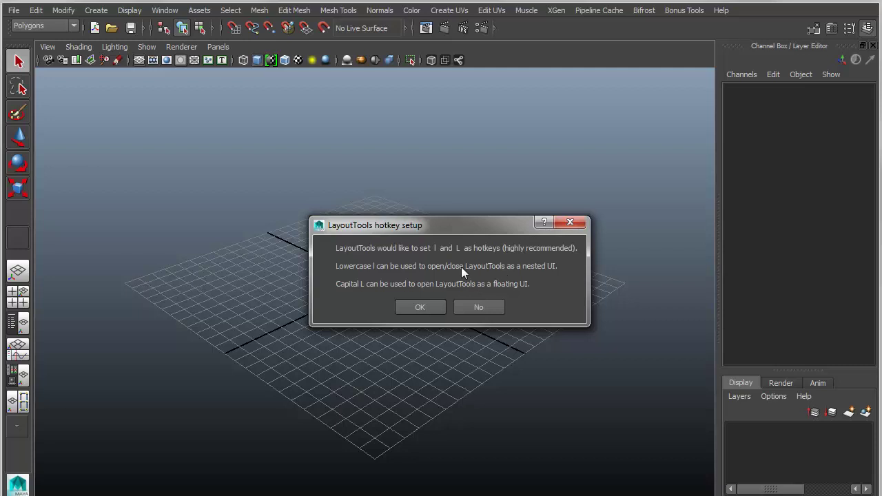
Accept the l / L LayoutTools hotkeys and toggle the Layout Tools panel off and on.
click(417, 308)
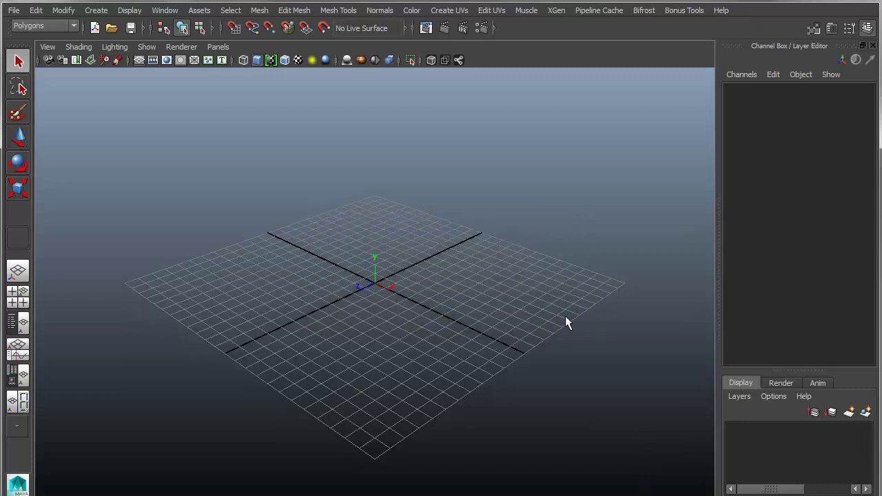
key(ctrl+alt+l)
key(ctrl+alt+l)
key(ctrl+alt+l)
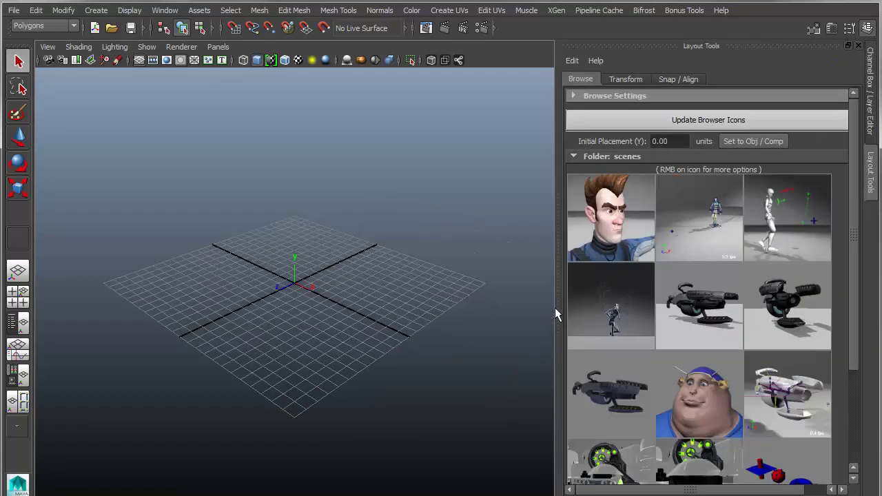
key(ctrl+alt+l)
key(ctrl+alt+l)
key(ctrl+alt+l)
key(ctrl+alt+l)
key(ctrl+alt+l)
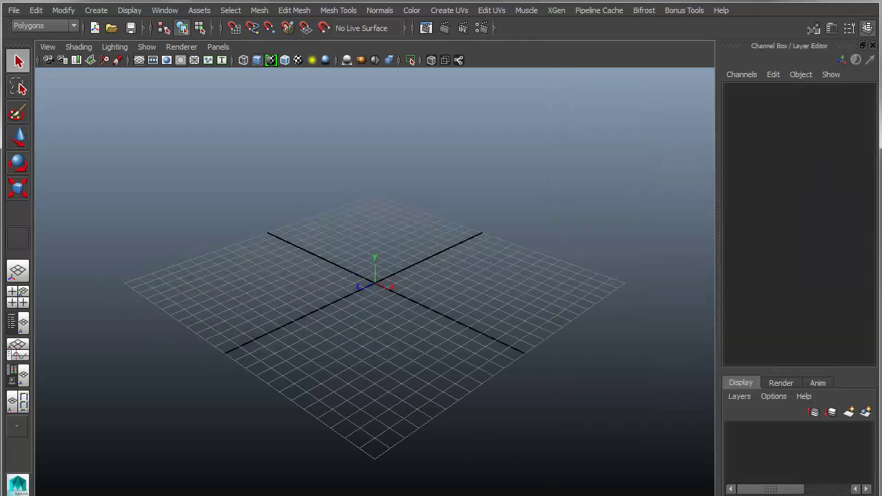
key(ctrl+alt+l)
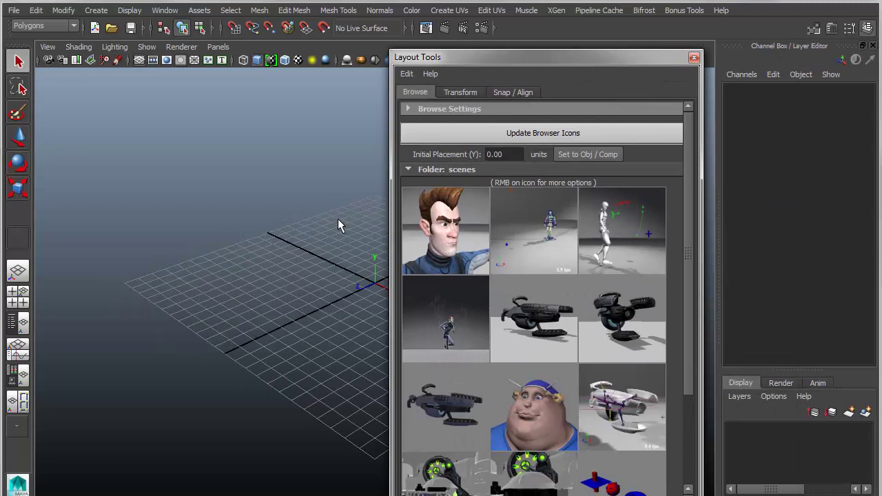
key(ctrl+alt+l)
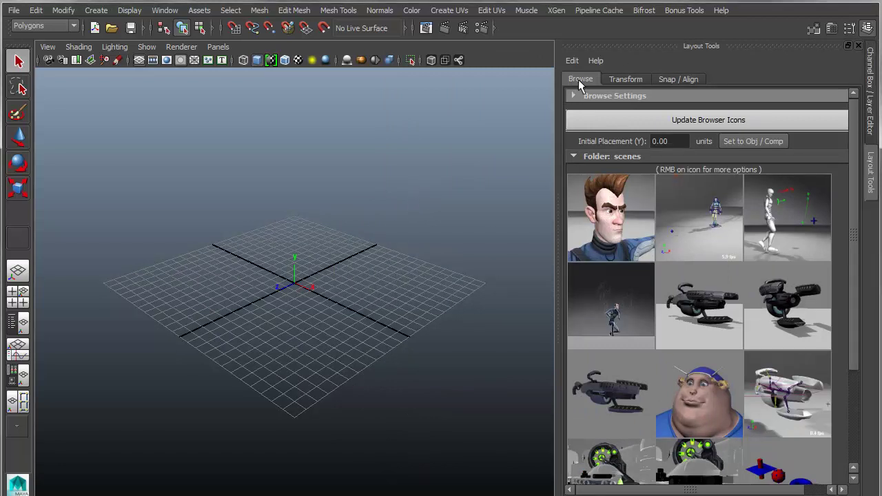
Look through the Transform and Snap / Align tabs, then return to the Browse tab.
click(624, 80)
click(678, 77)
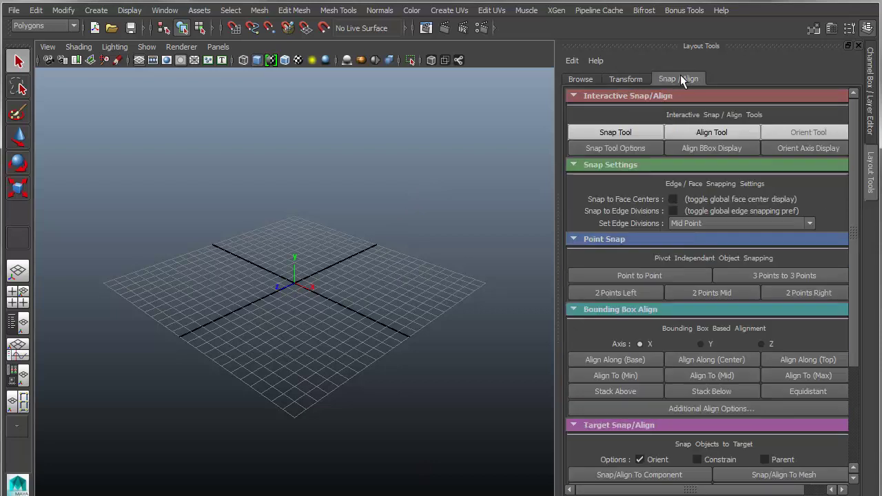
click(631, 80)
click(669, 79)
click(581, 78)
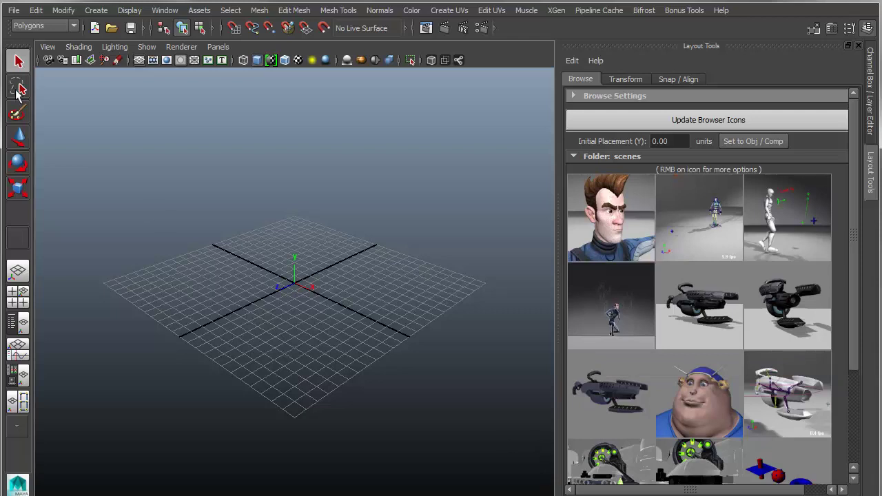
click(13, 11)
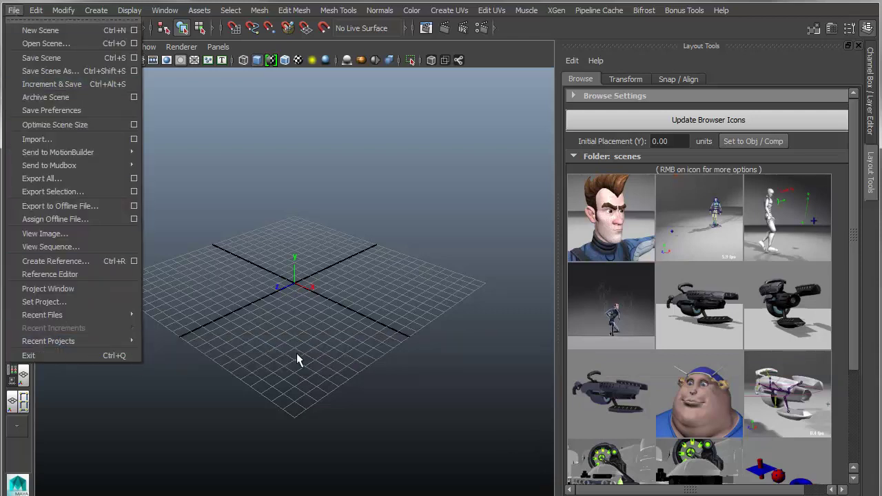
mouse_move(136, 347)
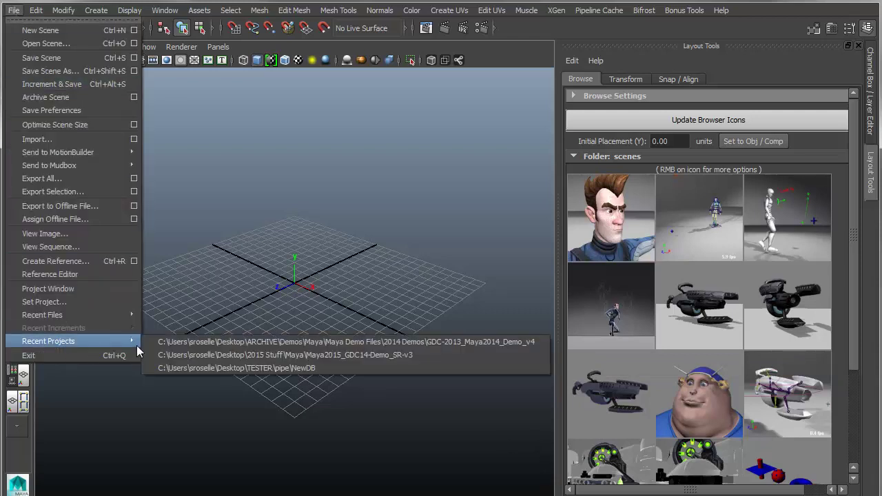
click(390, 163)
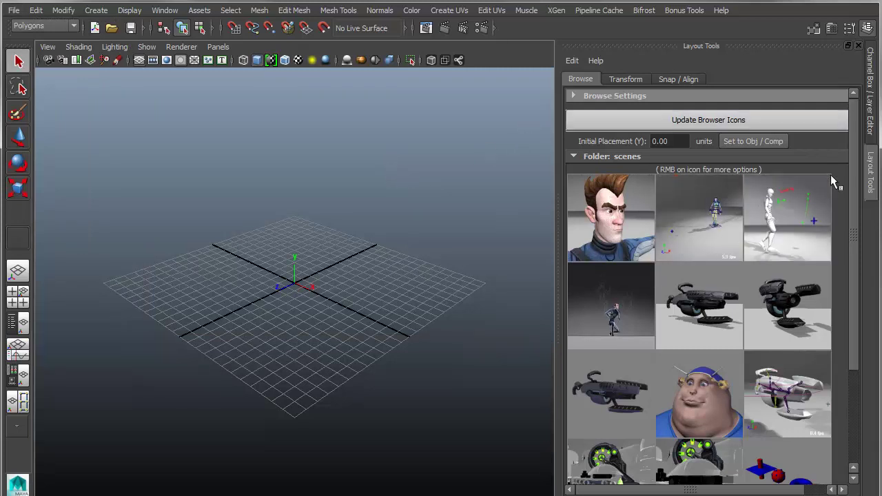
scroll(844, 133, down, 5)
scroll(846, 247, up, 5)
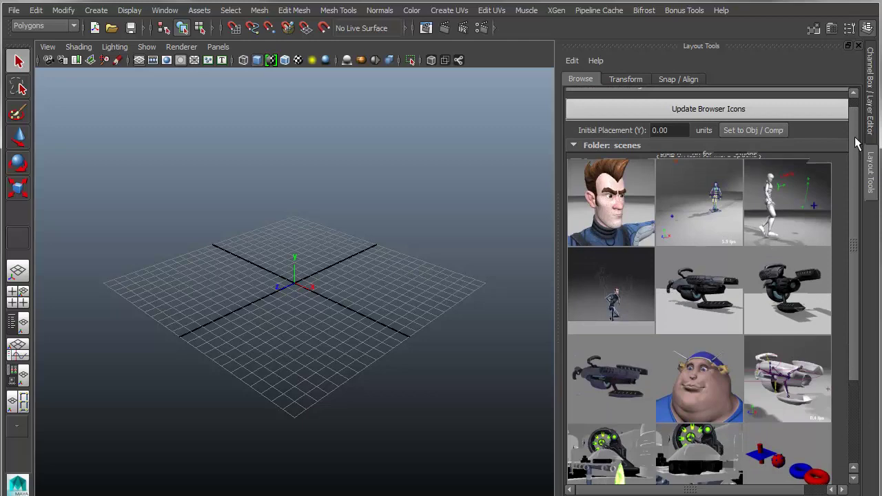
click(110, 31)
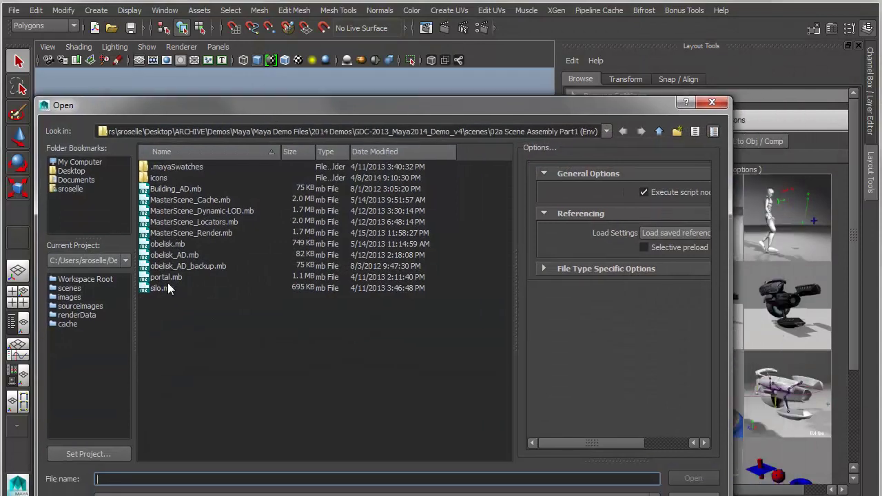
click(660, 131)
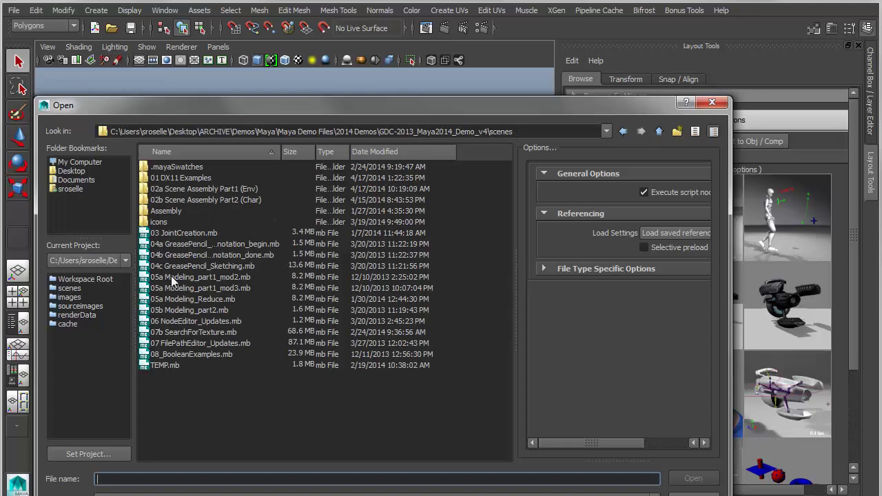
click(711, 102)
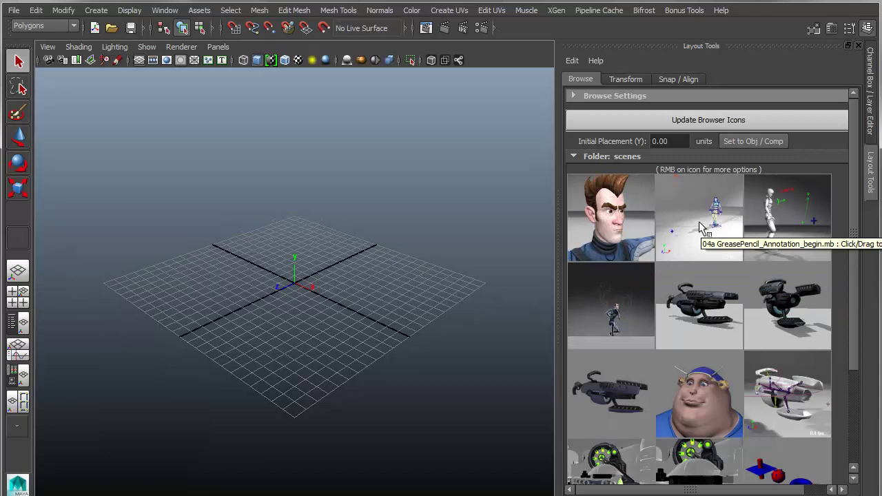
Load 03 JointCreation.mb, the GreasePencil scene, then the running-figure scene from thumbnails, discarding changes.
click(618, 209)
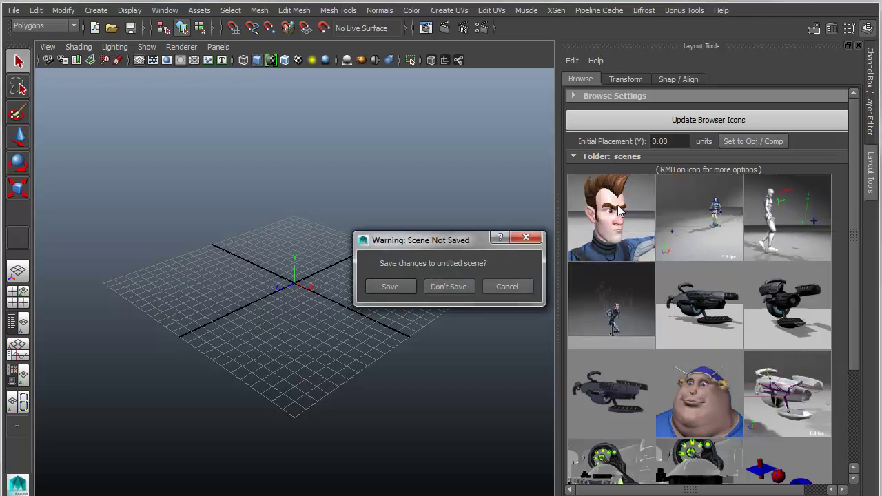
click(462, 291)
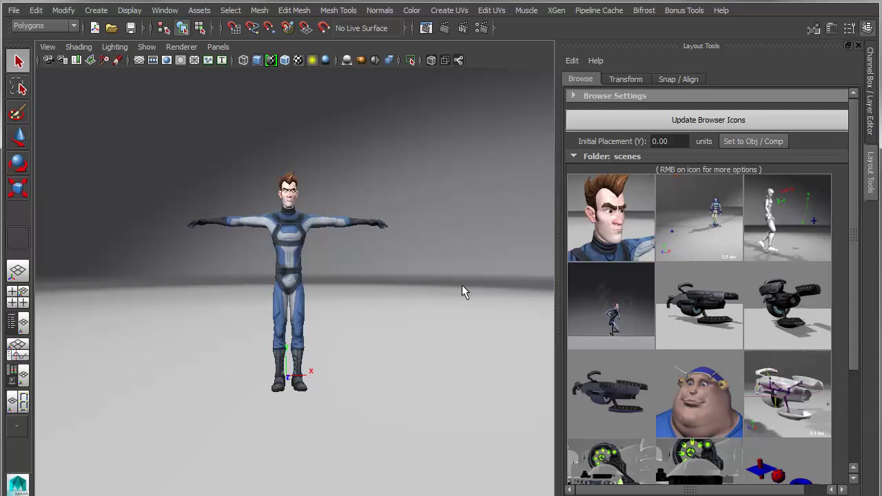
click(702, 207)
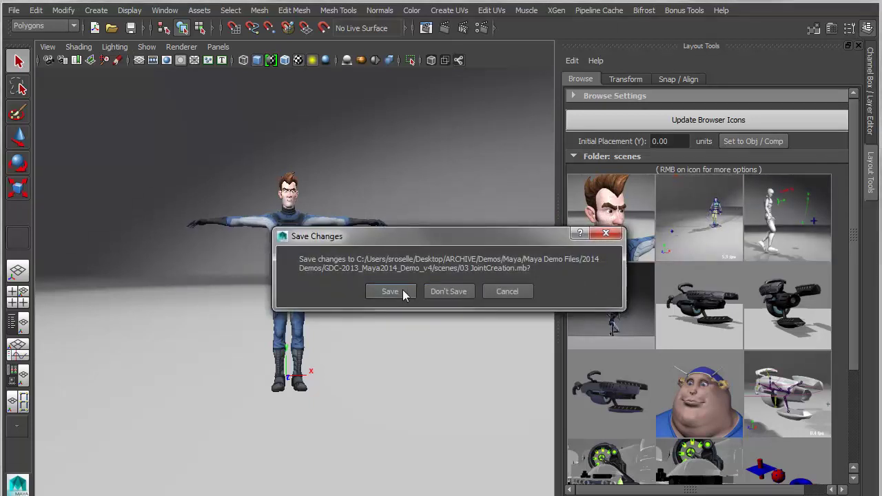
click(459, 292)
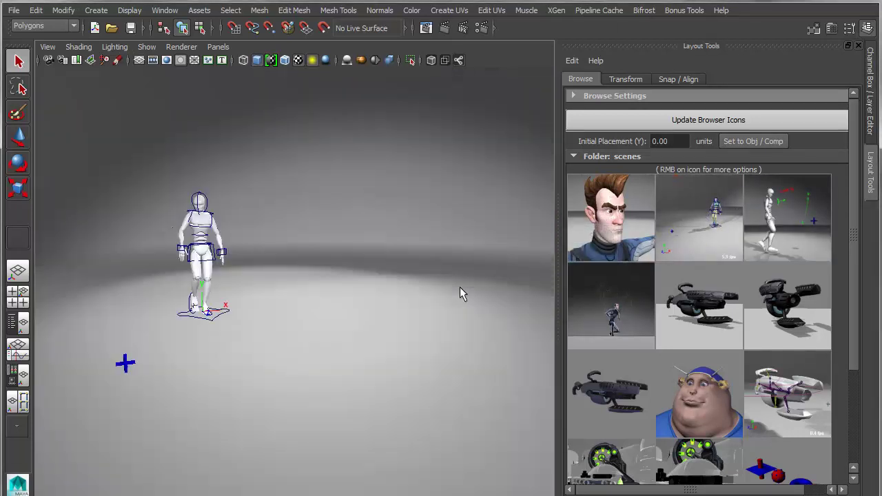
click(576, 307)
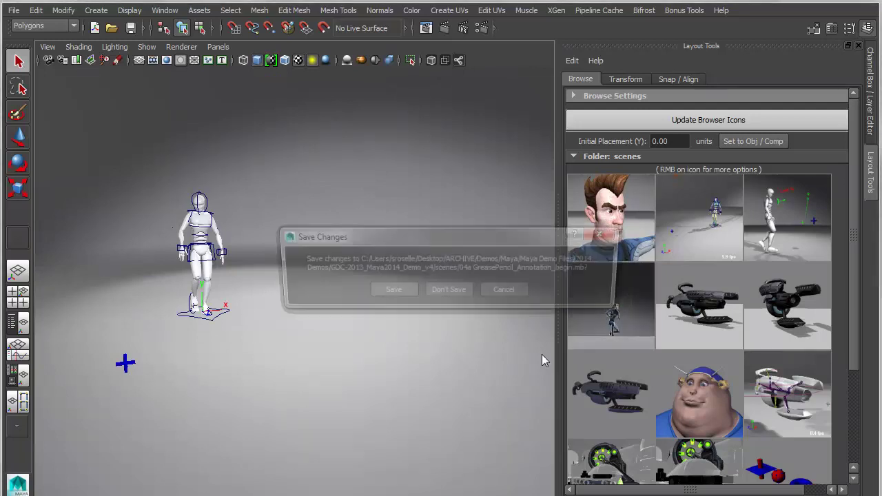
click(448, 291)
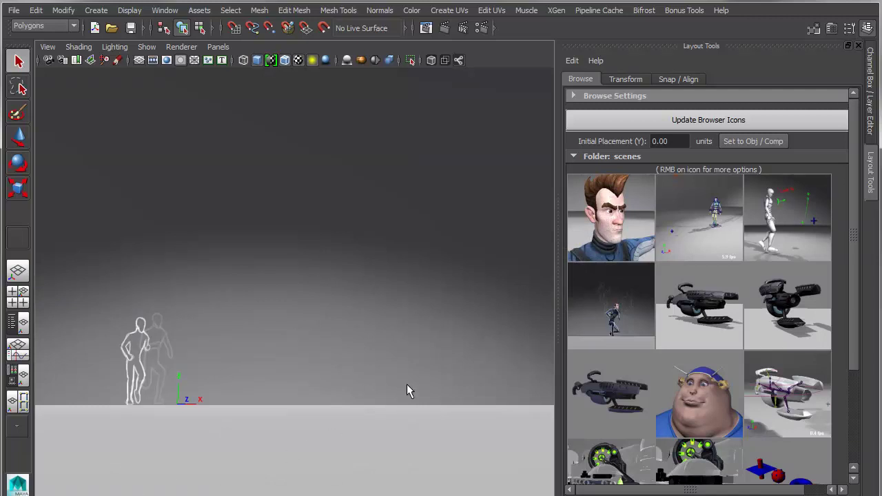
Preview the right-click options for the 03 JointCreation.mb and GreasePencil thumbnails.
right_click(618, 213)
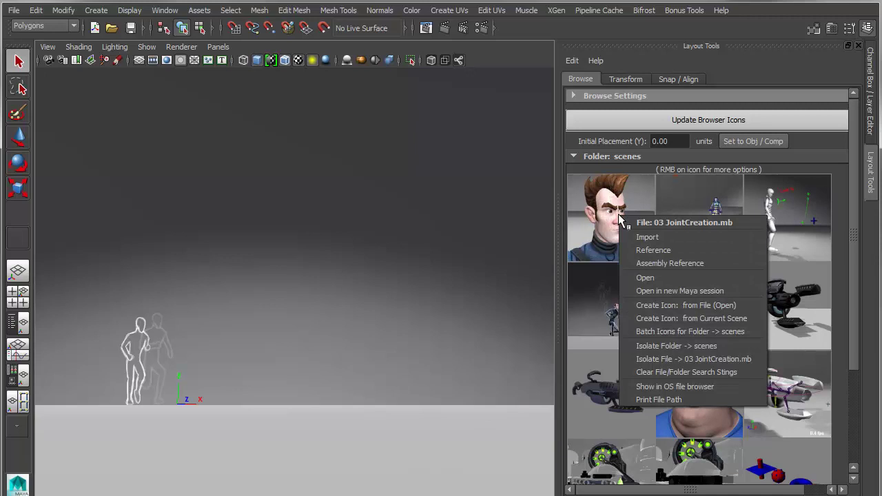
click(600, 199)
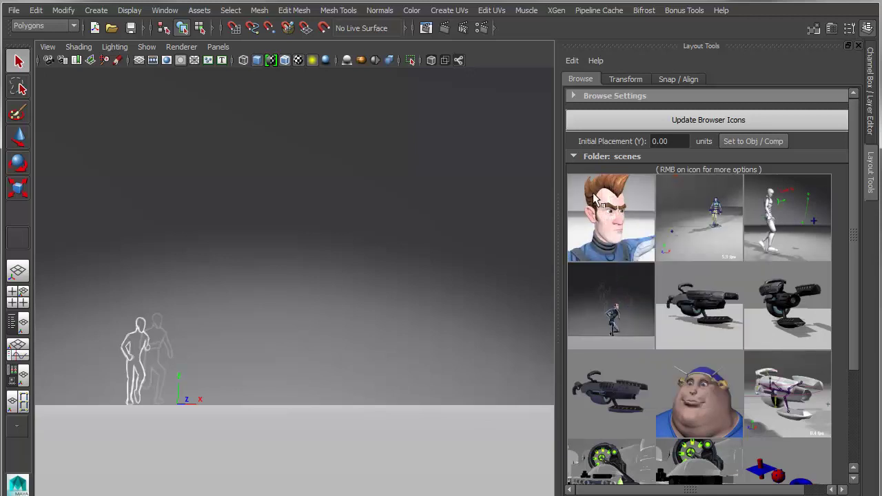
right_click(714, 207)
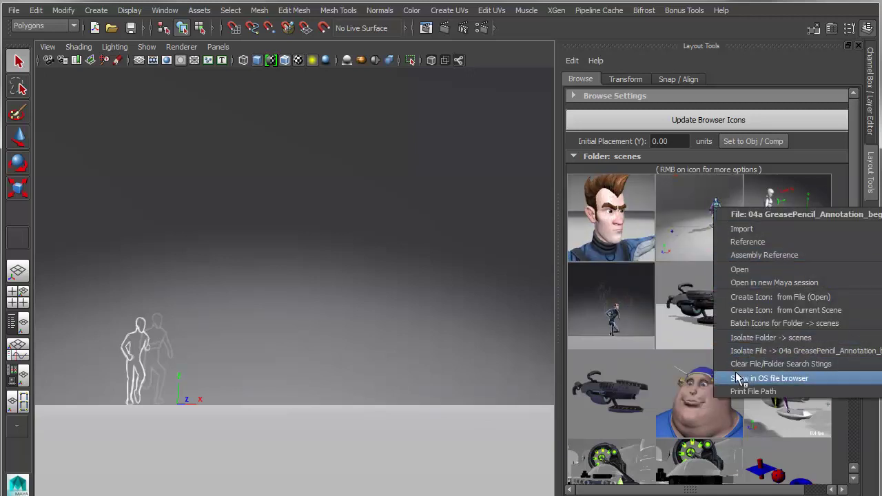
click(606, 201)
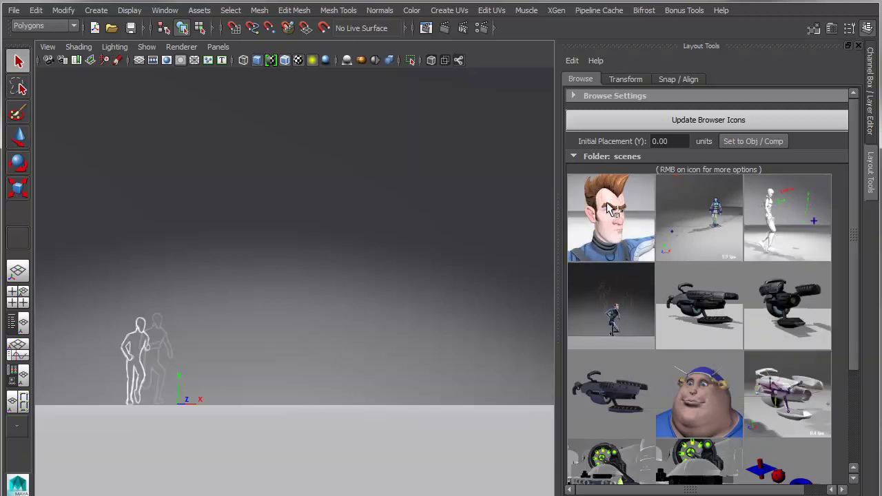
Re-create the 03 JointCreation.mb icon from file, confirming overwrite and discarding current changes.
right_click(607, 201)
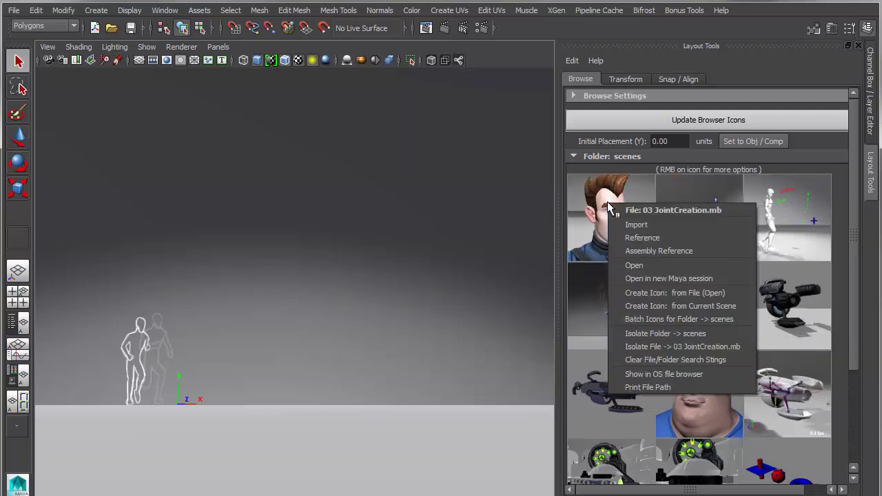
click(701, 296)
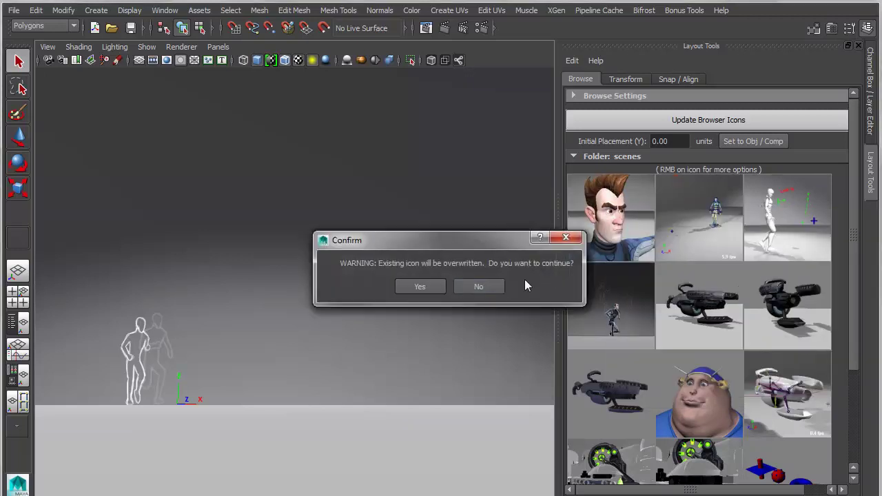
click(414, 287)
click(441, 292)
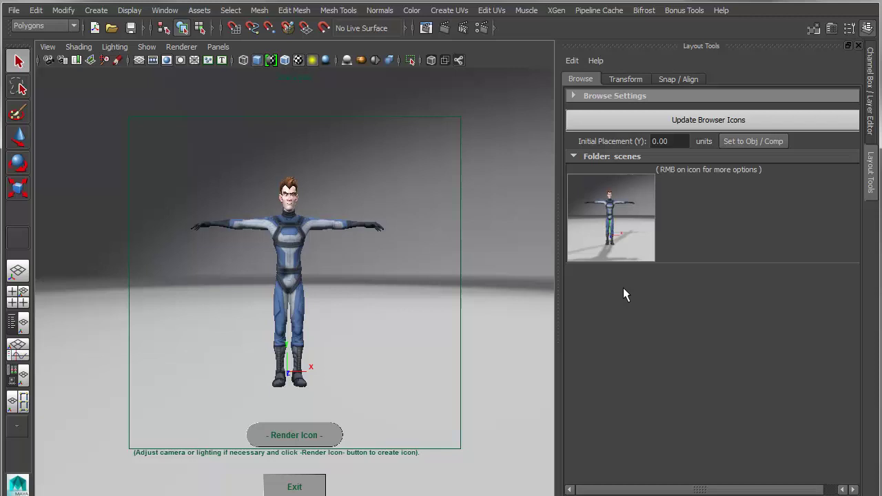
Expand Icon Settings, dolly the camera toward the character, and render a first icon.
click(573, 96)
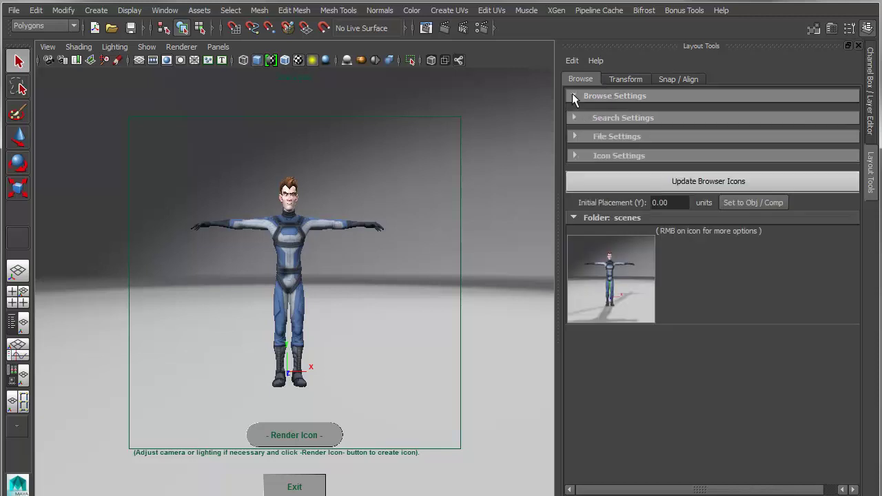
click(573, 152)
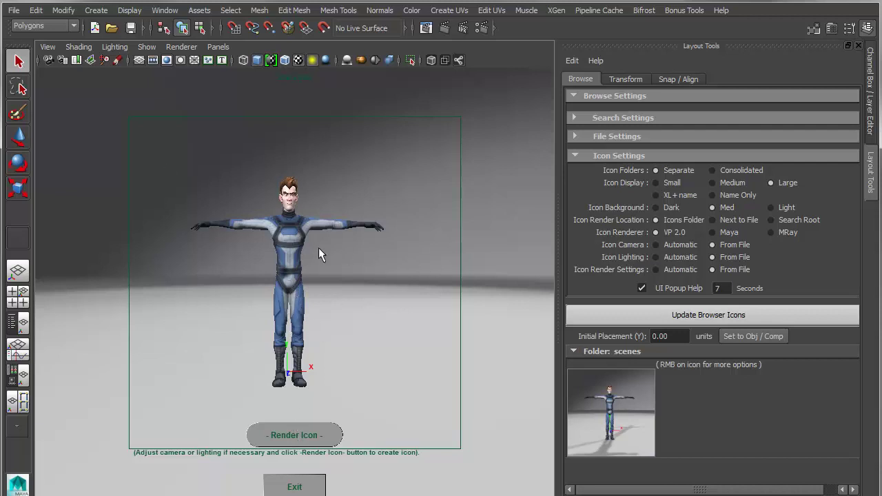
alt+right_drag(319, 255, 345, 372)
click(293, 429)
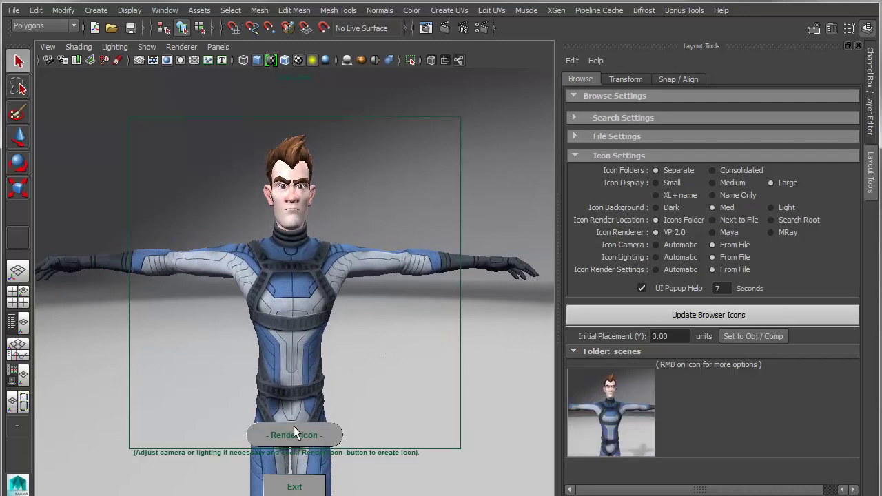
Reframe on the character's head and shoulders and render the icon again.
alt+right_drag(252, 222, 350, 305)
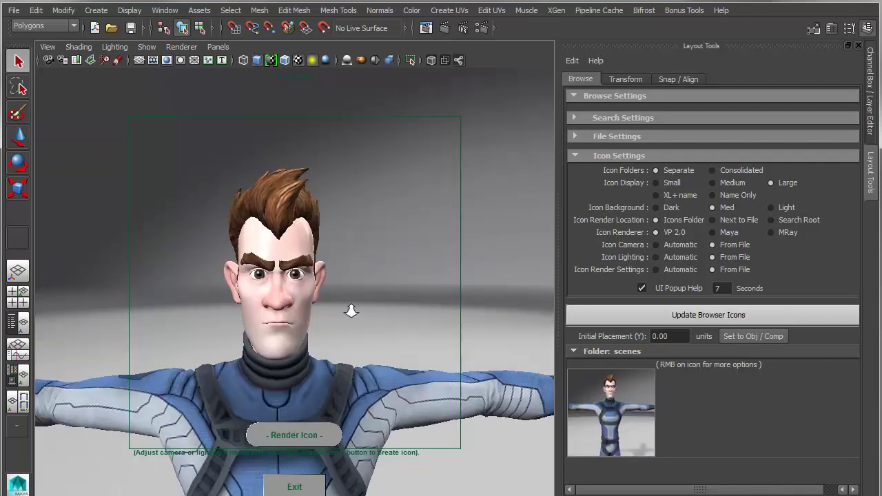
alt+drag(351, 305, 380, 307)
alt+right_drag(380, 307, 343, 301)
click(284, 428)
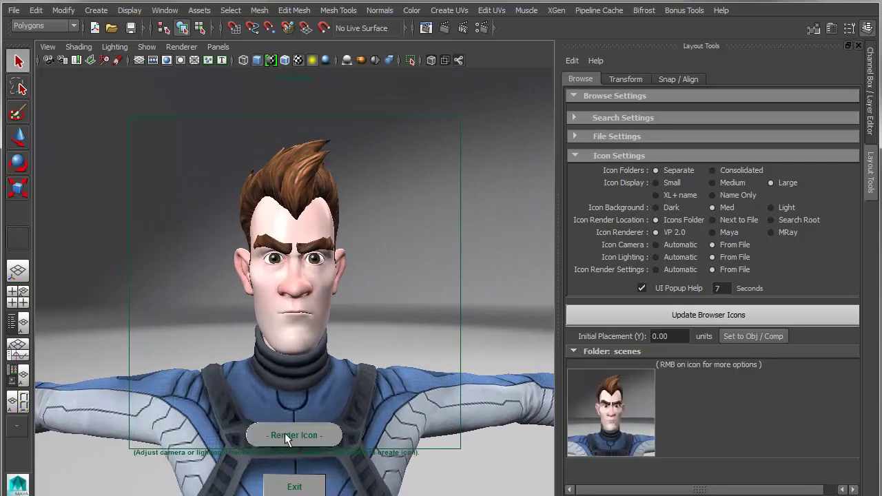
click(292, 481)
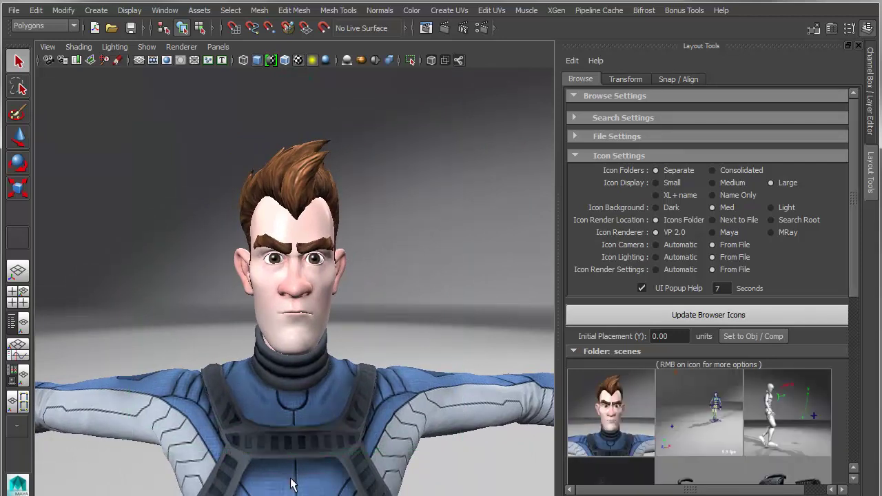
drag(852, 215, 850, 330)
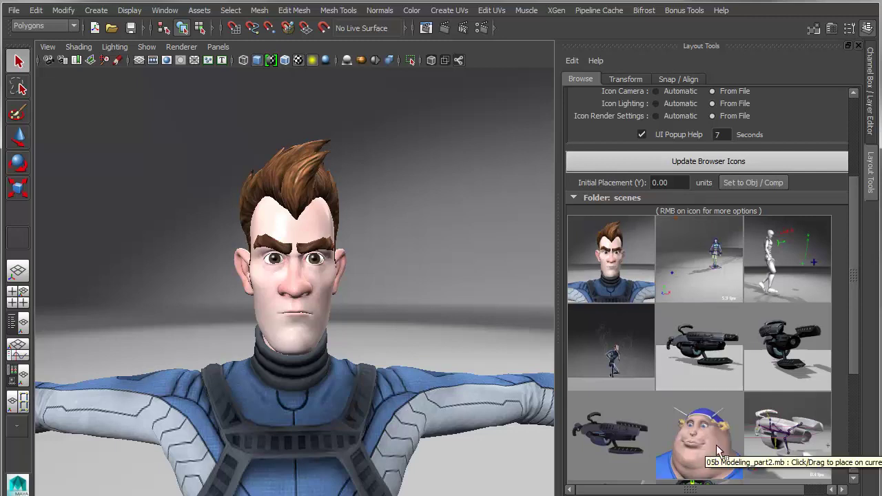
right_click(693, 329)
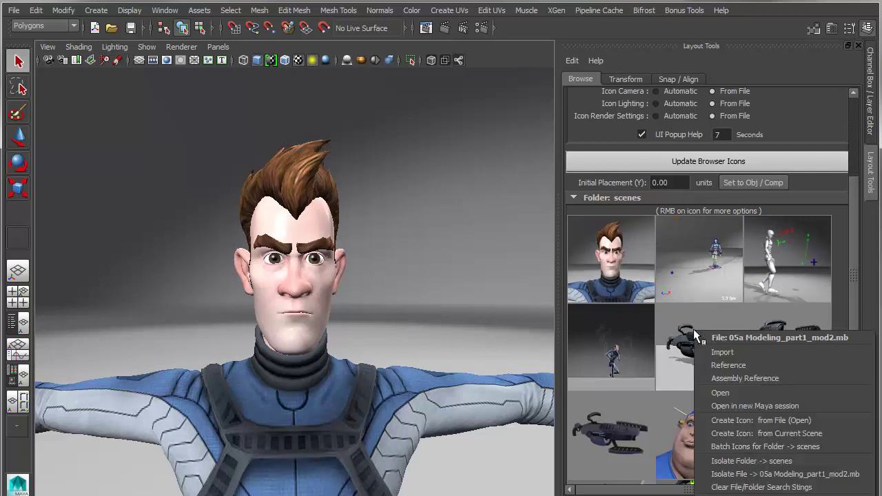
click(765, 474)
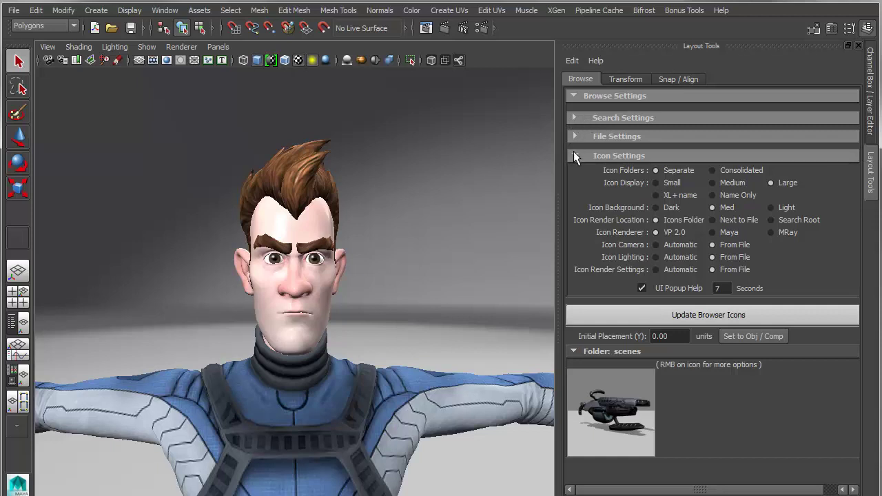
right_click(619, 405)
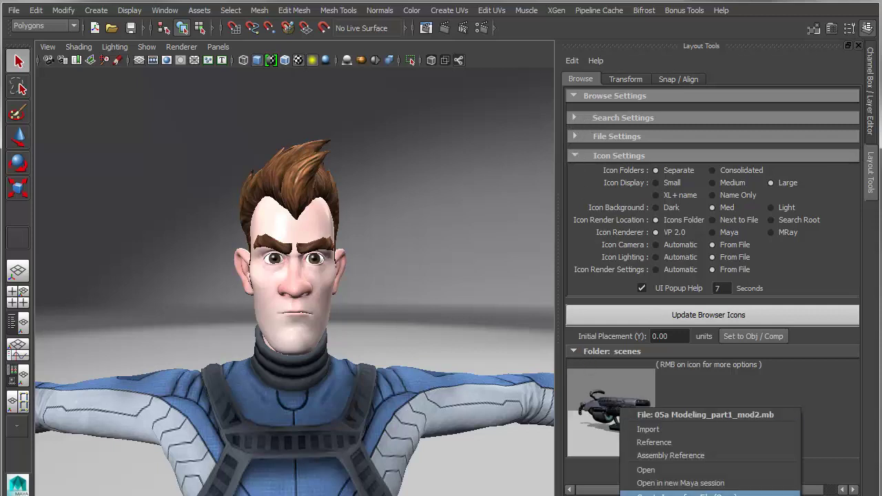
key(Escape)
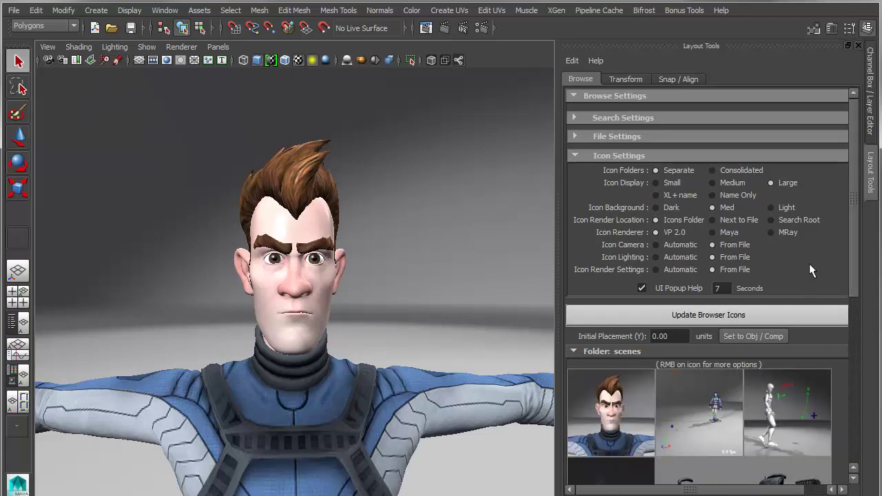
drag(855, 201, 879, 146)
Collapse Icon Settings and enable Include Subfolders under Search Settings.
click(587, 154)
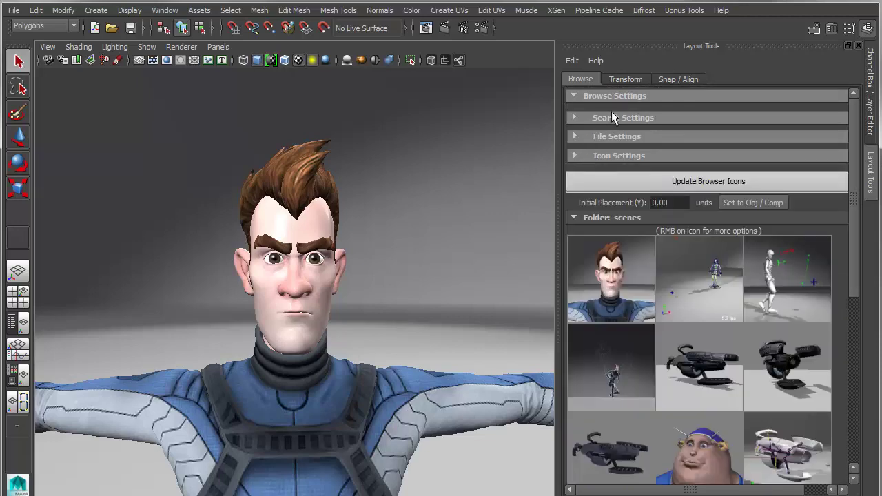
click(611, 116)
click(659, 165)
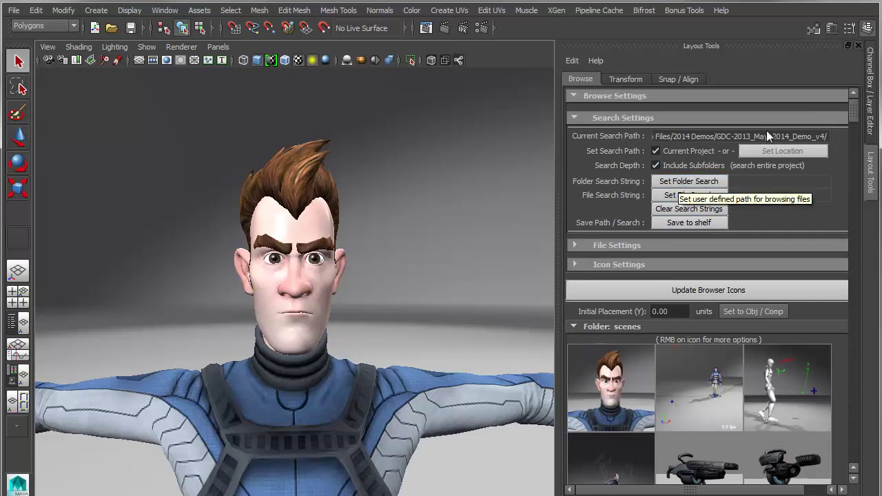
mouse_move(854, 106)
mouse_down()
mouse_move(858, 189)
mouse_move(856, 102)
mouse_up()
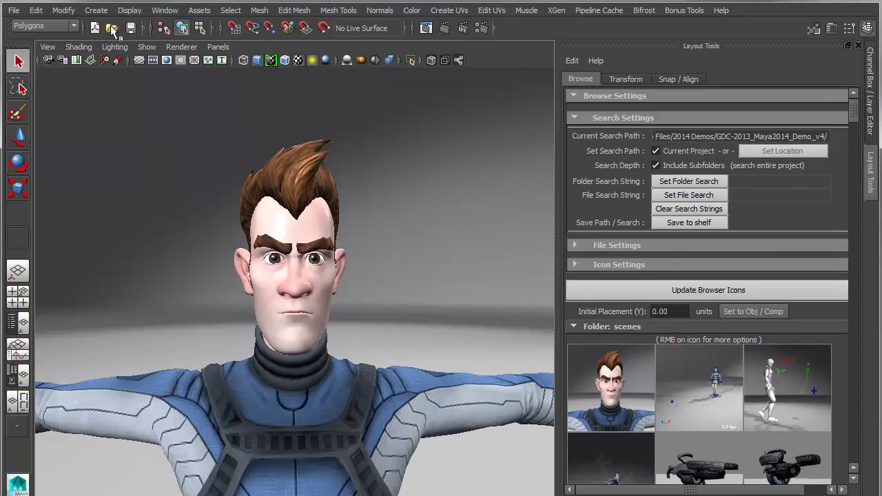
Inspect the Assembly, 02a Scene Assembly Part1 (Env) and 01 DX11 Examples folders in File > Open, then cancel.
click(111, 27)
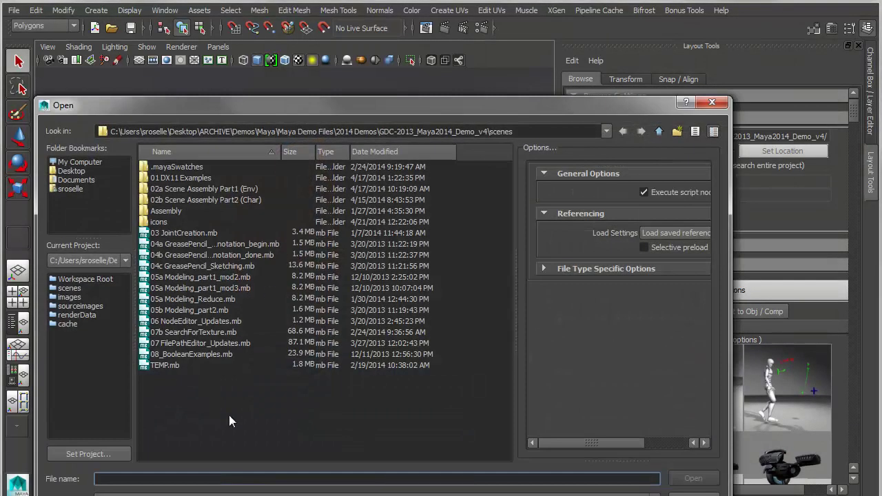
double_click(172, 213)
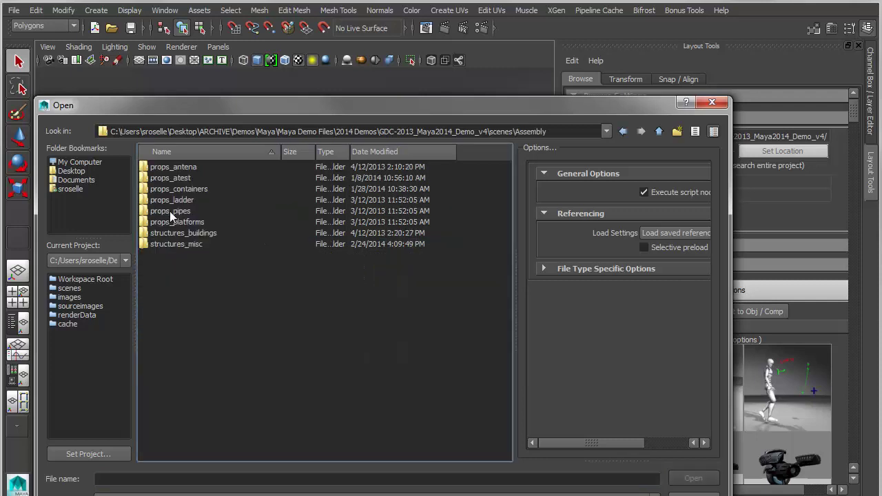
key(BackSpace)
double_click(173, 193)
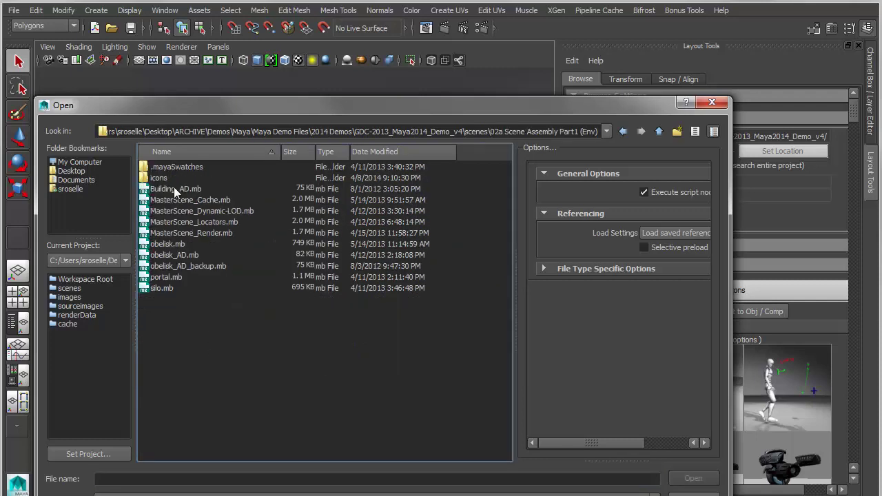
key(BackSpace)
double_click(174, 178)
key(BackSpace)
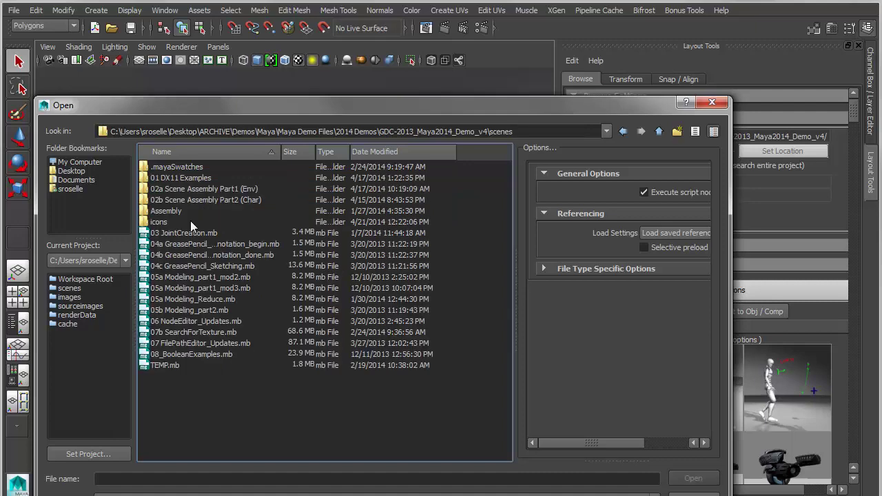
click(717, 103)
Collapse the scenes, 01 DX11 Examples, 02a, 02b and simple example folders.
click(573, 326)
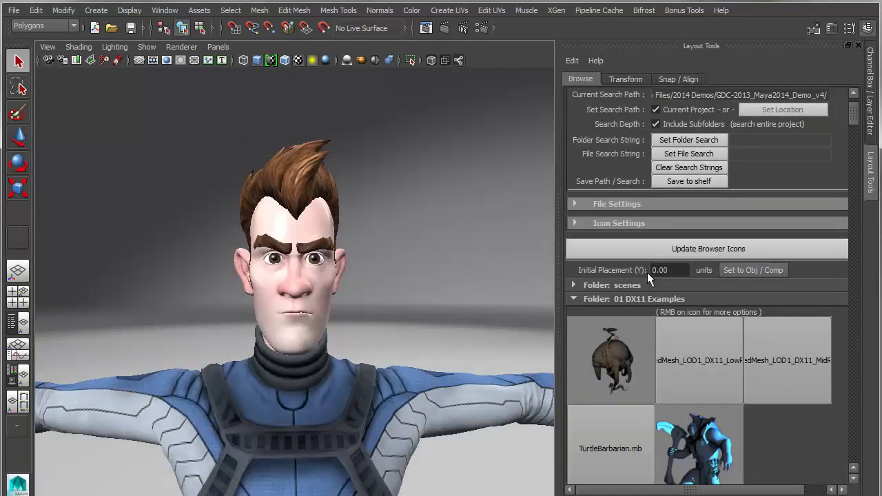
click(574, 298)
scroll(599, 222, down, 3)
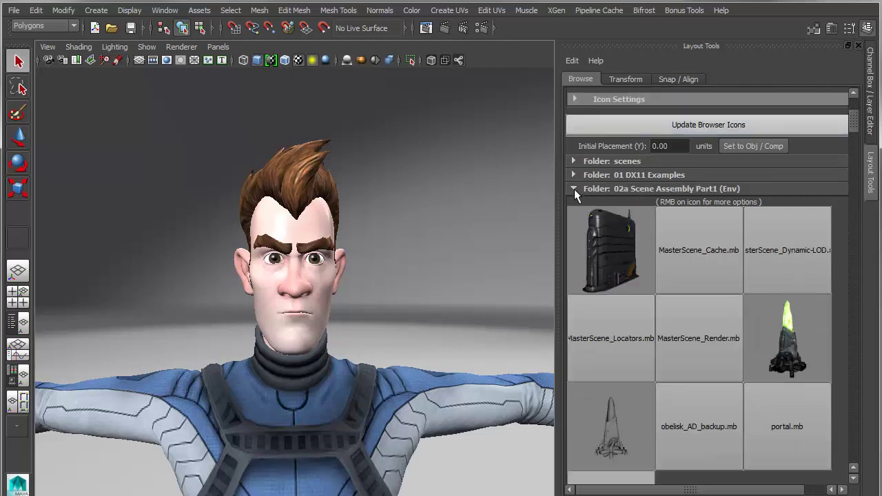
click(574, 189)
click(574, 202)
click(574, 215)
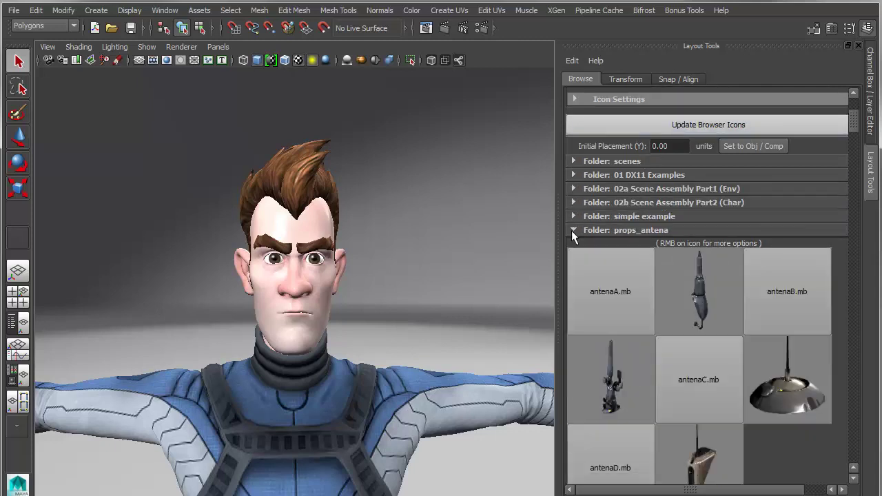
Collapse props_antena through props_platforms, leaving structures_buildings expanded.
click(573, 230)
click(573, 244)
click(574, 258)
click(574, 271)
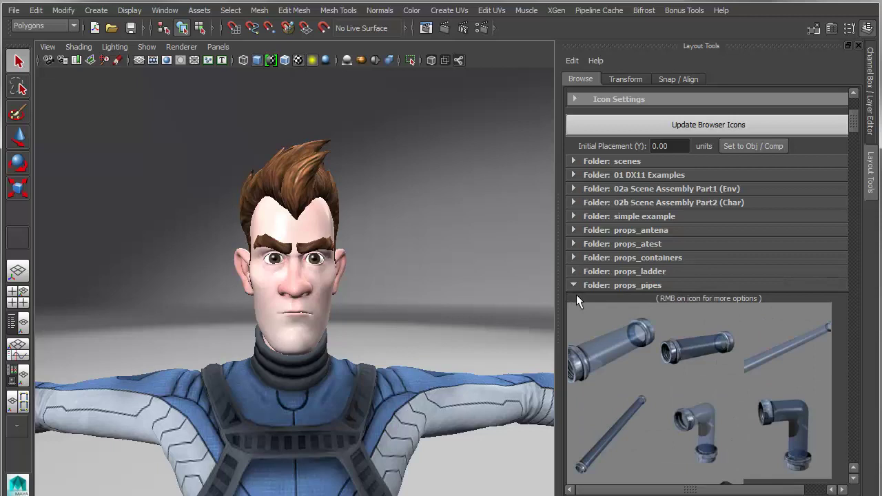
click(575, 286)
click(573, 299)
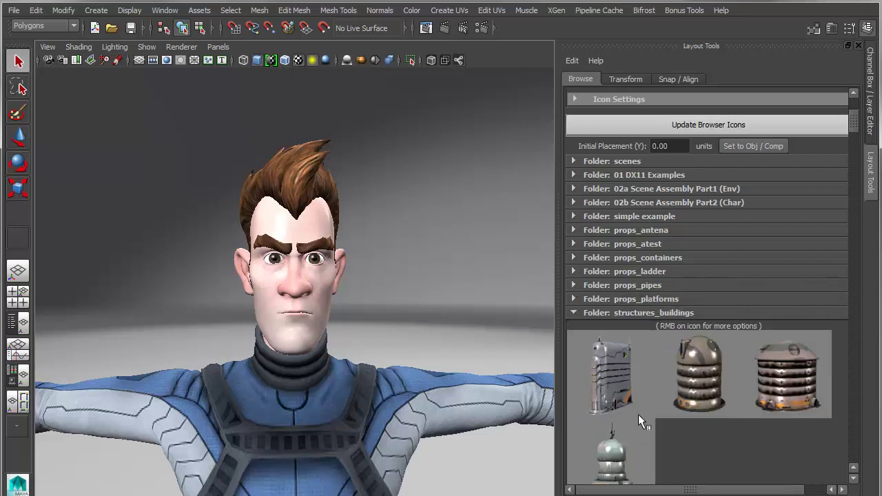
scroll(695, 345, down, 3)
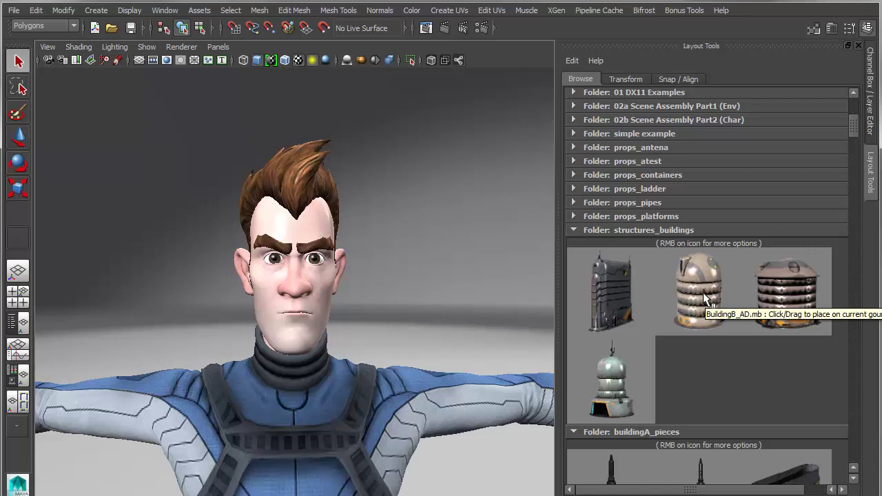
scroll(702, 293, up, 4)
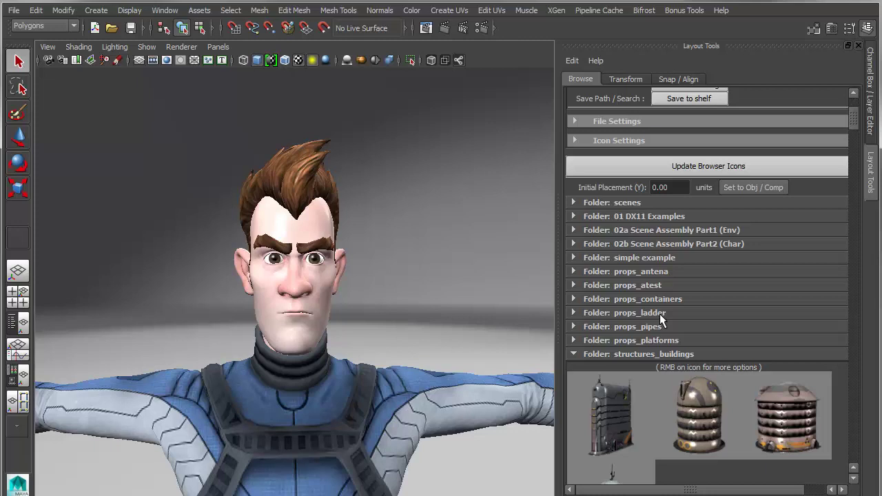
scroll(660, 314, up, 4)
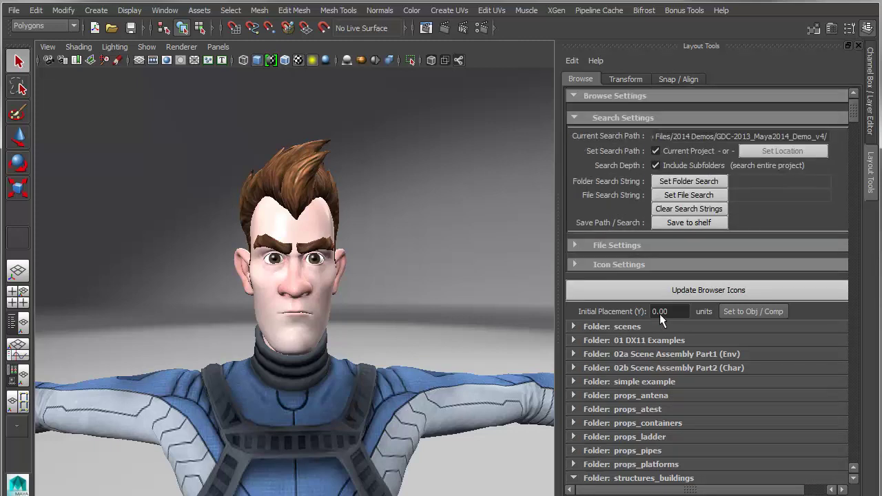
Set LMB Click Method to Import, import the second scene, and move its character beside the hero.
click(587, 244)
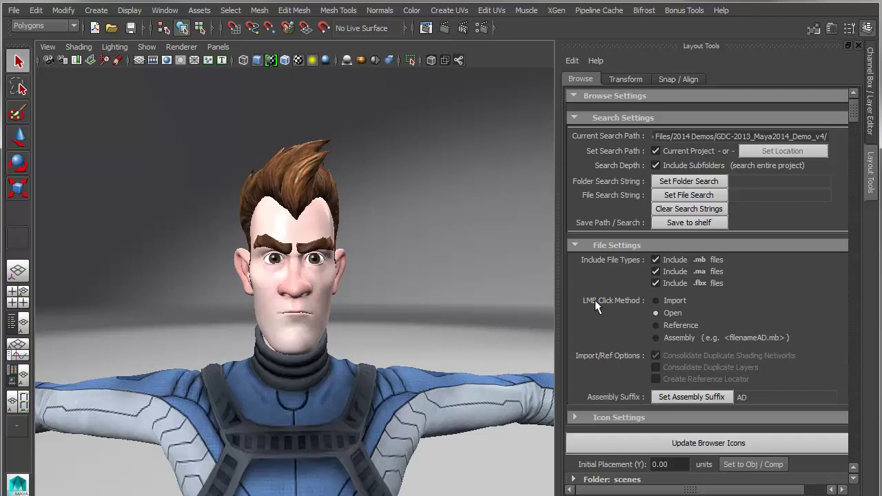
click(667, 300)
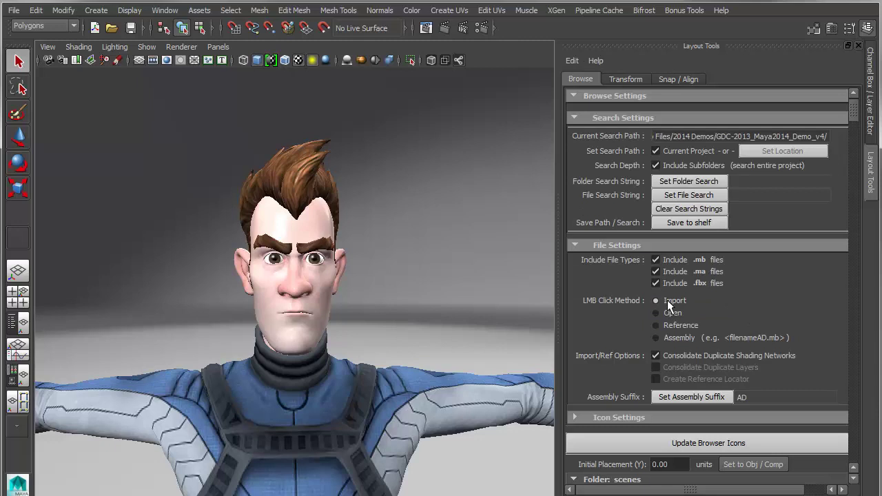
scroll(667, 300, down, 5)
scroll(390, 325, down, 6)
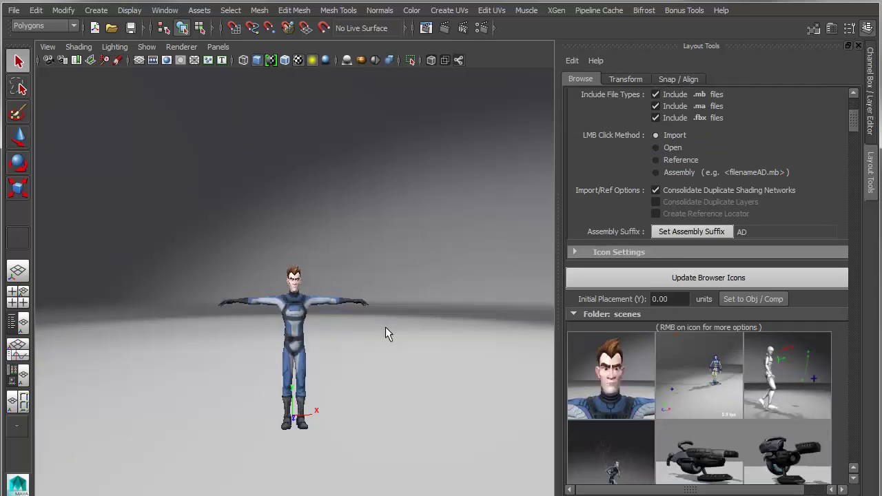
scroll(385, 327, up, 5)
scroll(366, 287, down, 2)
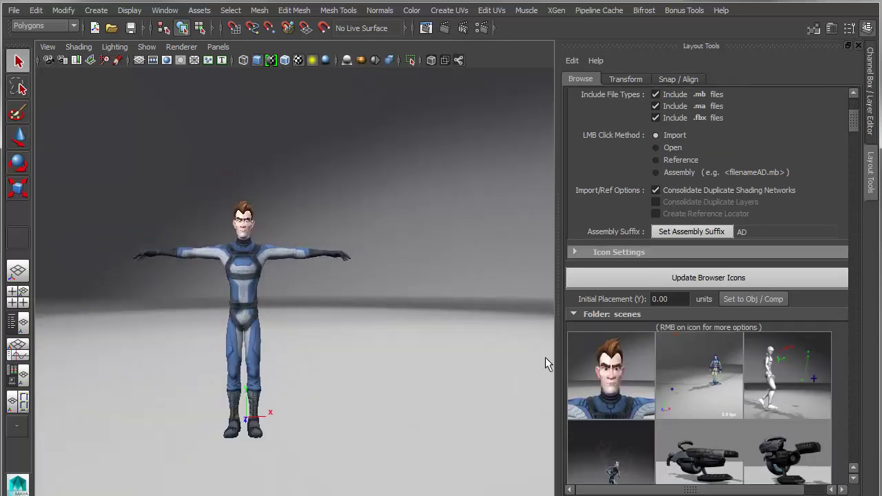
click(694, 370)
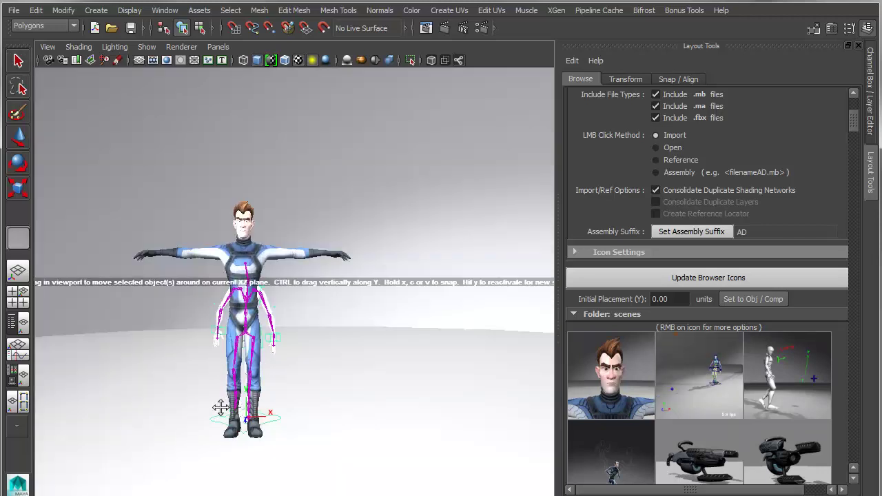
drag(220, 407, 323, 424)
Switch the LMB Click Method back to Open.
scroll(363, 440, up, 3)
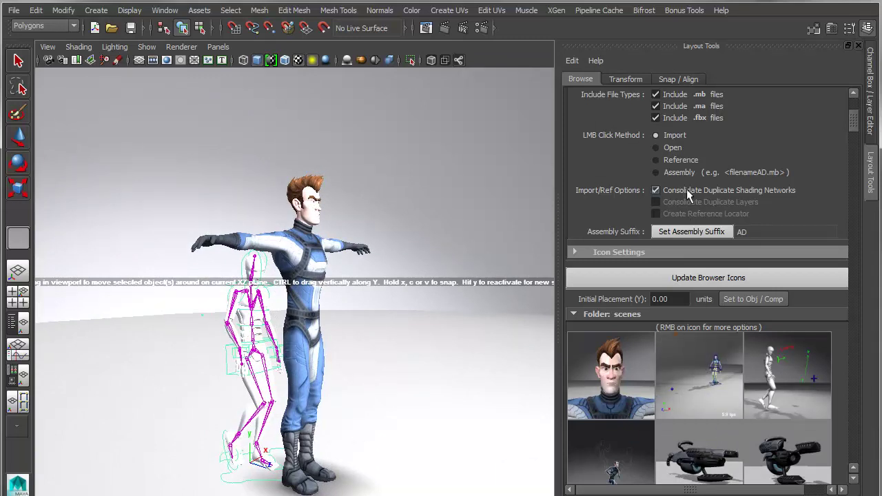
scroll(667, 184, up, 2)
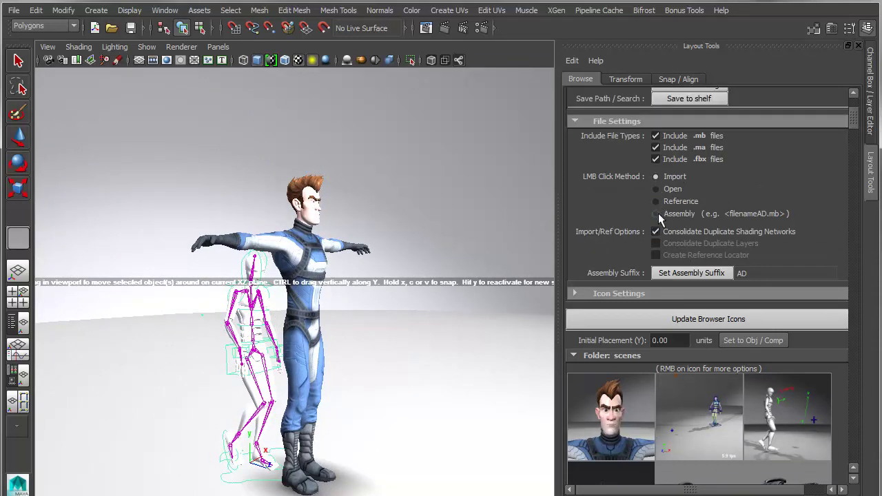
click(664, 188)
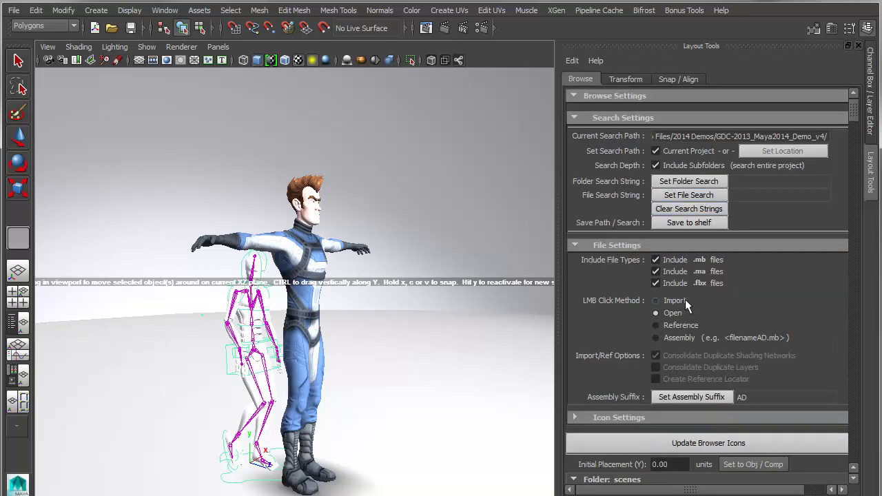
scroll(685, 301, down, 5)
Open the second scene via its right-click menu without saving, then collapse File and Search Settings.
right_click(694, 245)
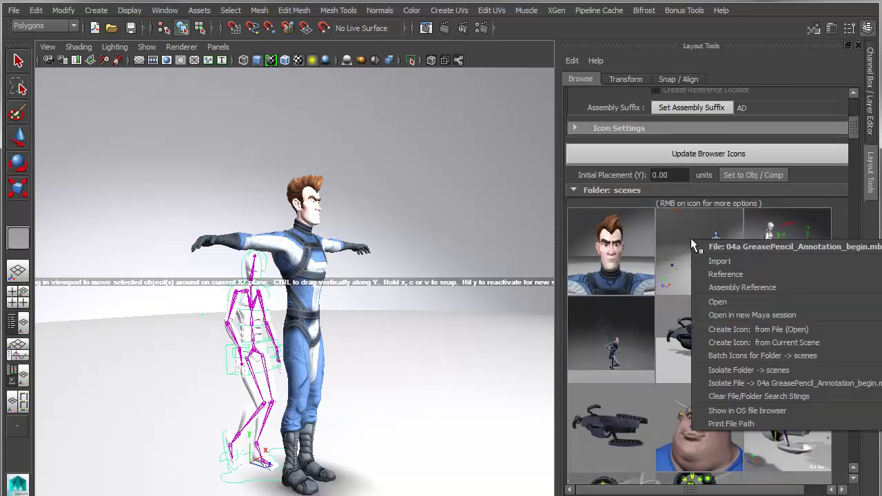
click(724, 301)
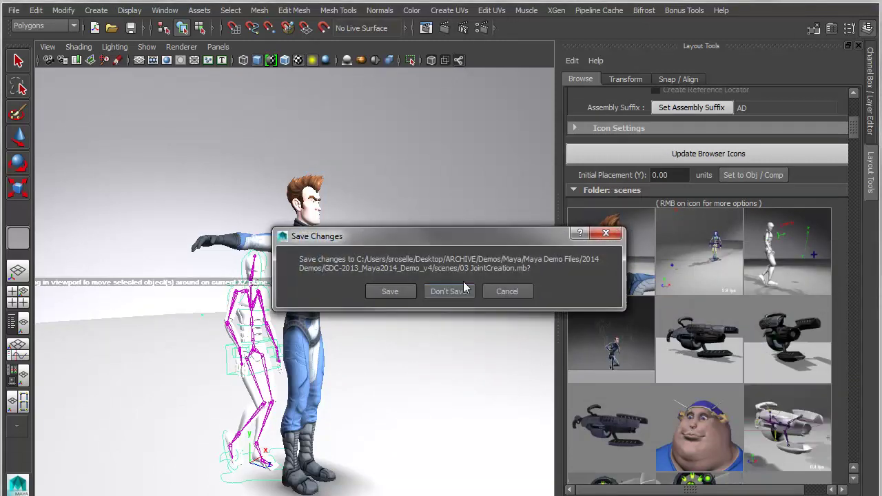
click(436, 293)
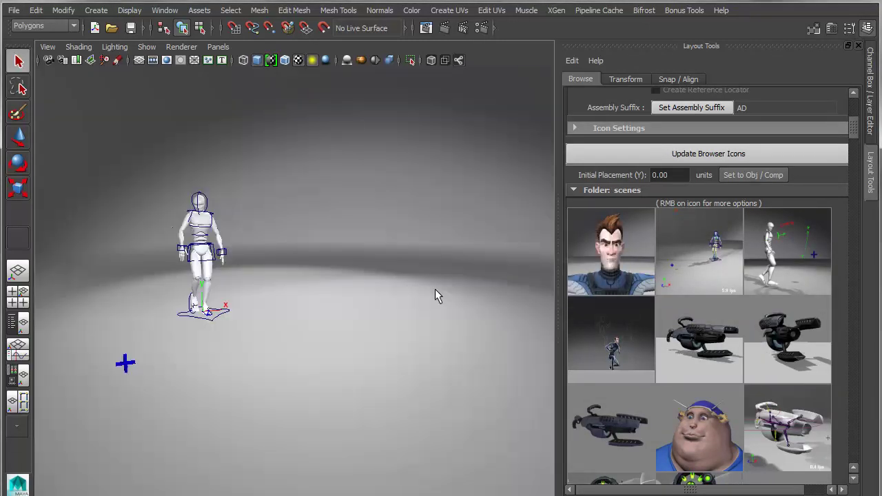
scroll(837, 338, up, 5)
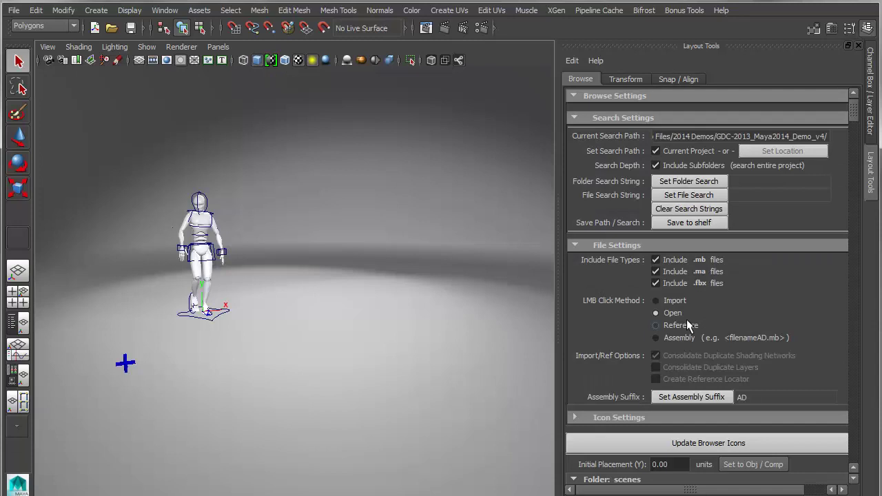
click(590, 247)
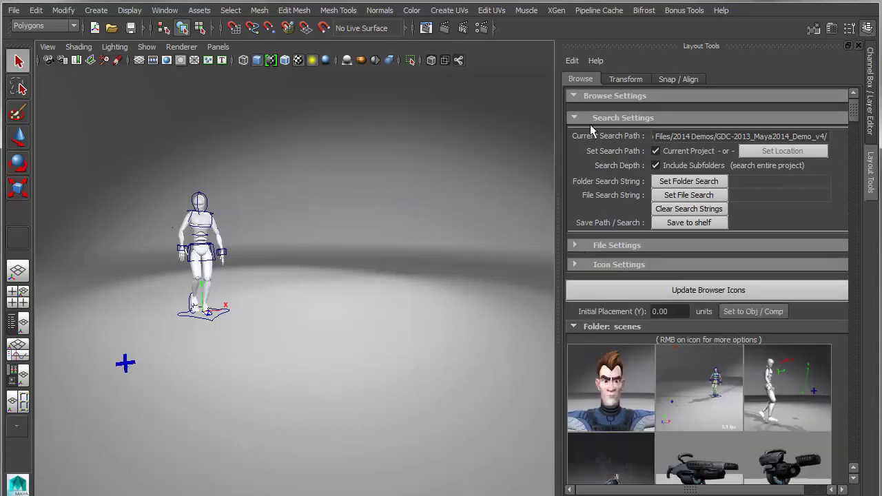
click(591, 118)
scroll(753, 283, down, 1)
Open 05a Modeling_part1_mod2.mb without saving, and toggle textured display with 6 then 5.
right_click(688, 313)
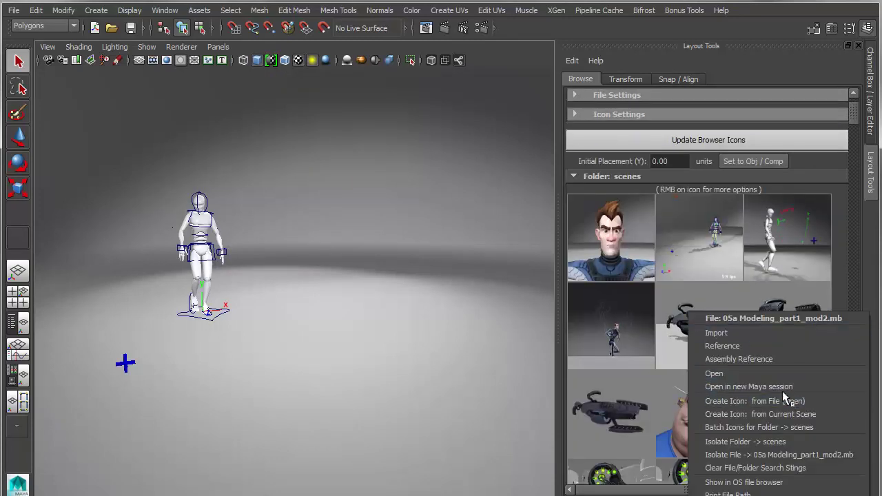
click(734, 374)
click(455, 289)
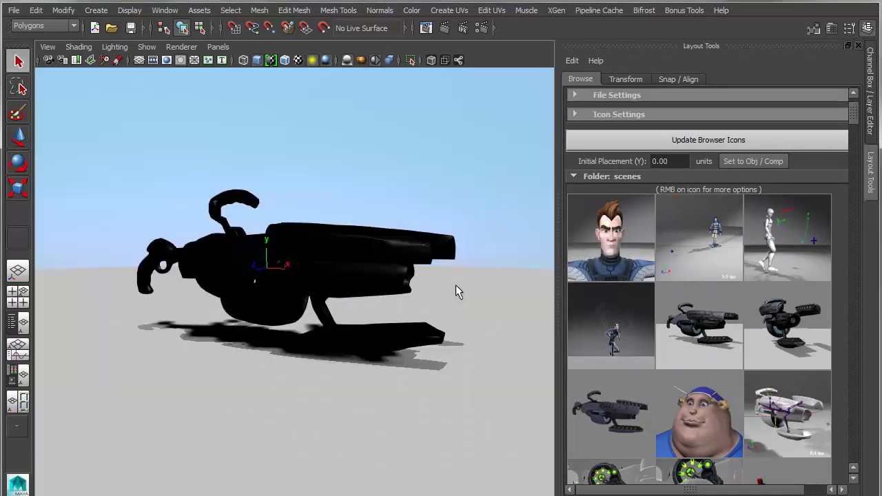
key(6)
alt+drag(438, 310, 424, 321)
key(5)
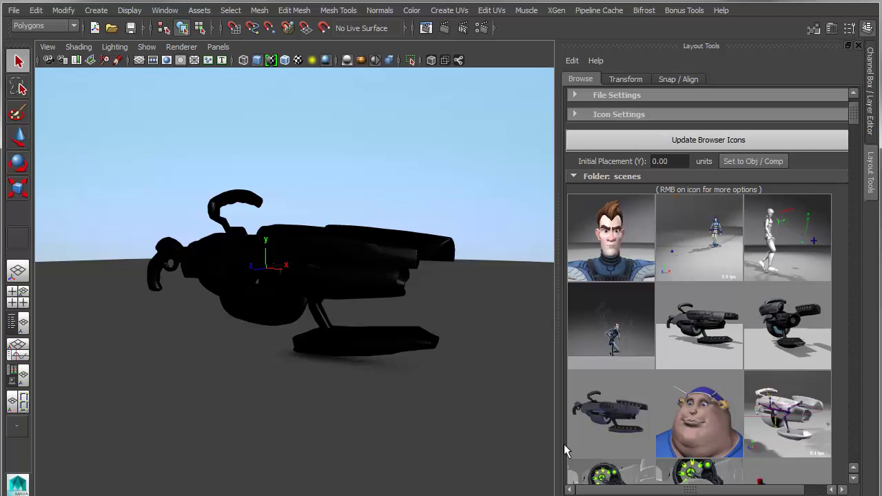
Use canistersTwo.mb's Isolate Folder to show only props_containers, then collapse Browse Settings.
scroll(706, 364, down, 10)
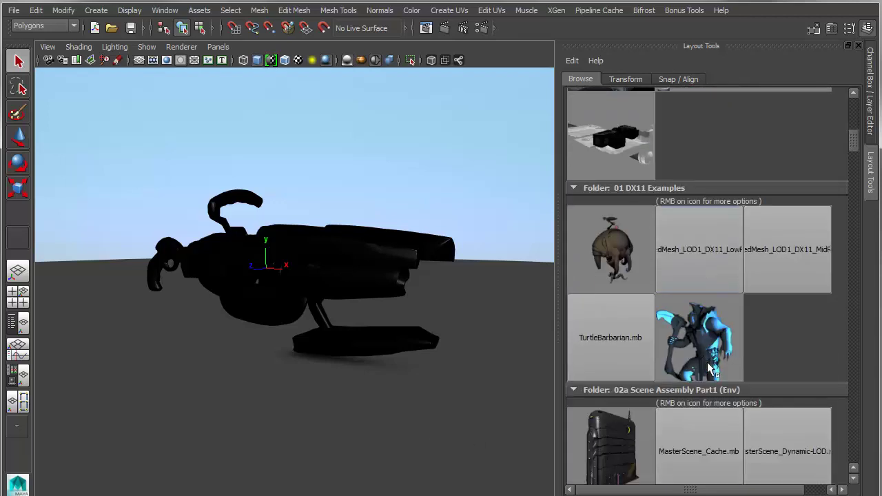
scroll(707, 363, down, 15)
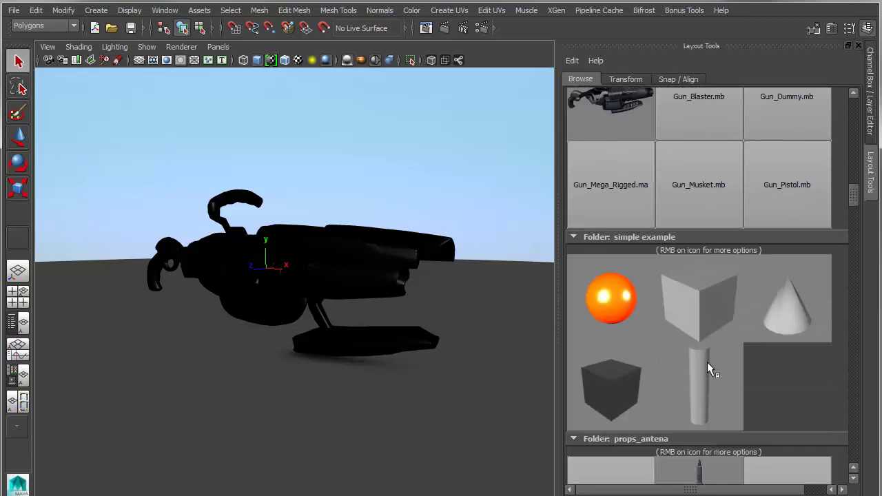
scroll(707, 362, down, 7)
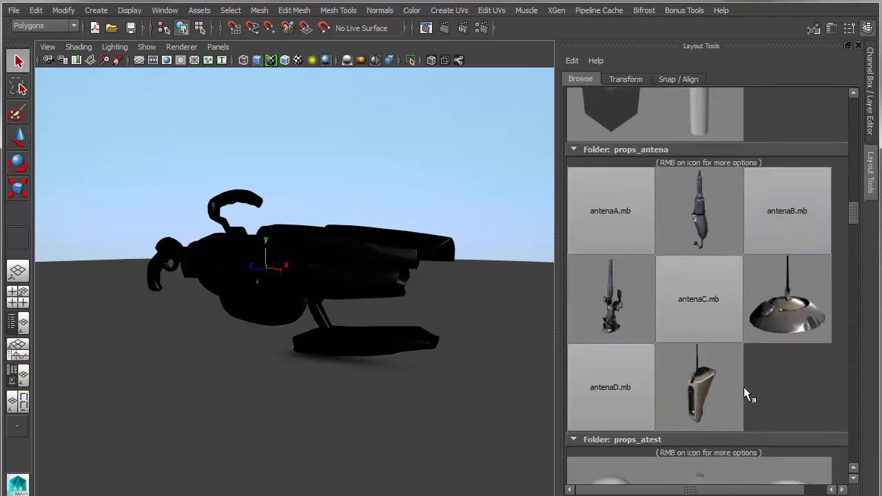
scroll(722, 295, down, 8)
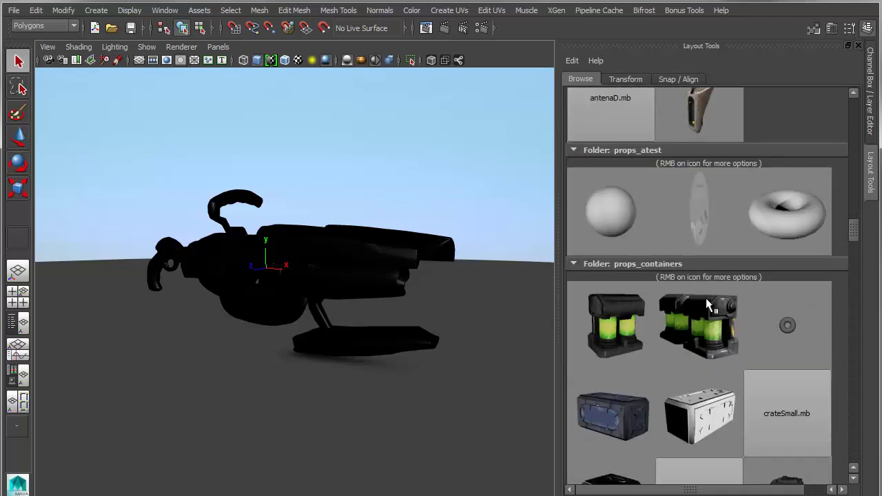
scroll(705, 295, down, 2)
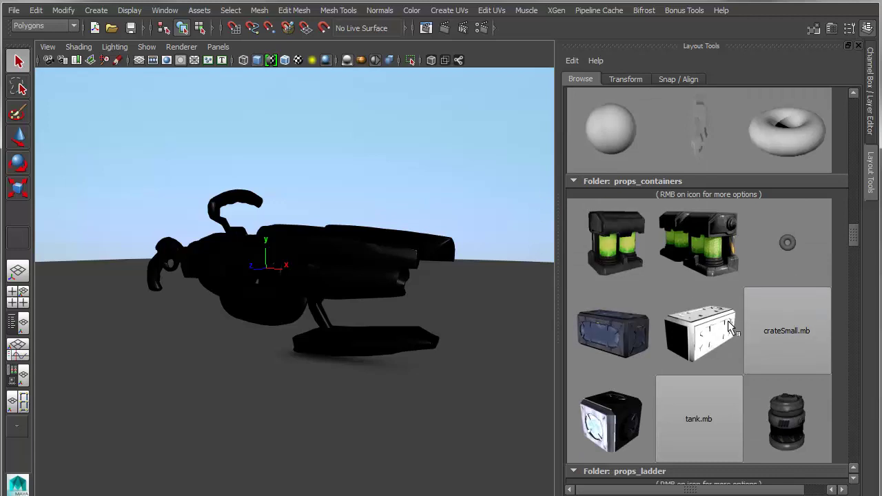
right_click(693, 238)
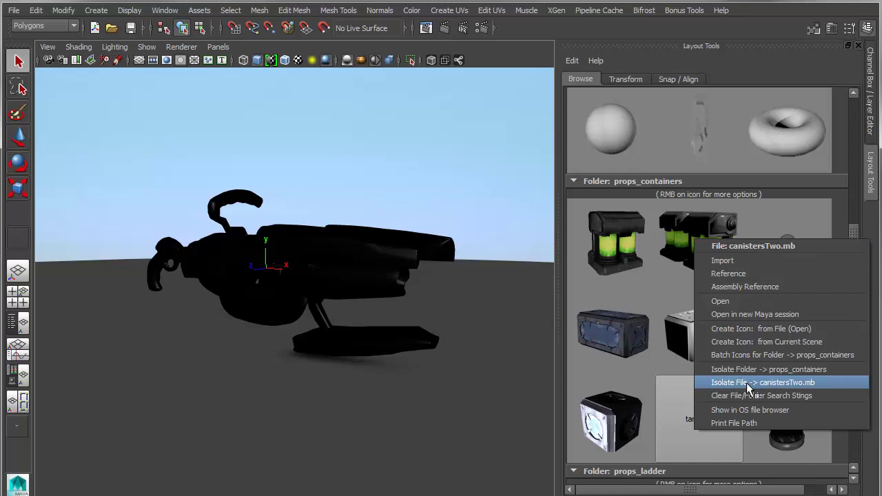
click(743, 369)
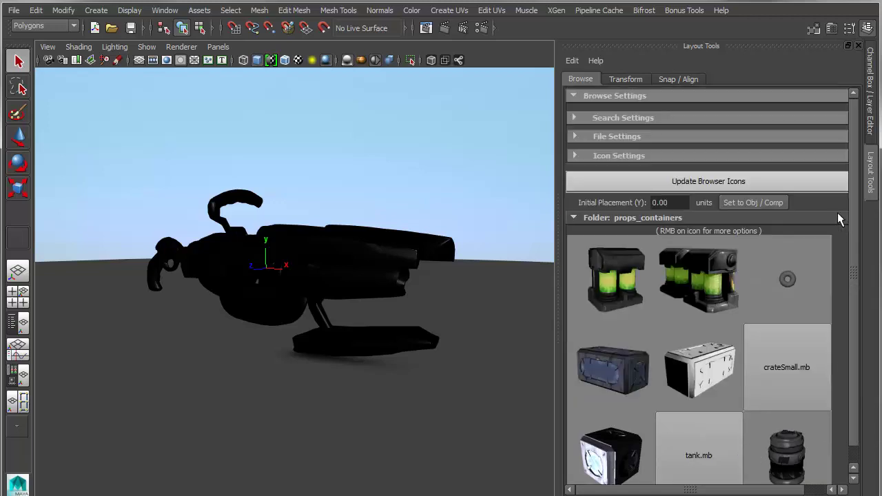
click(571, 95)
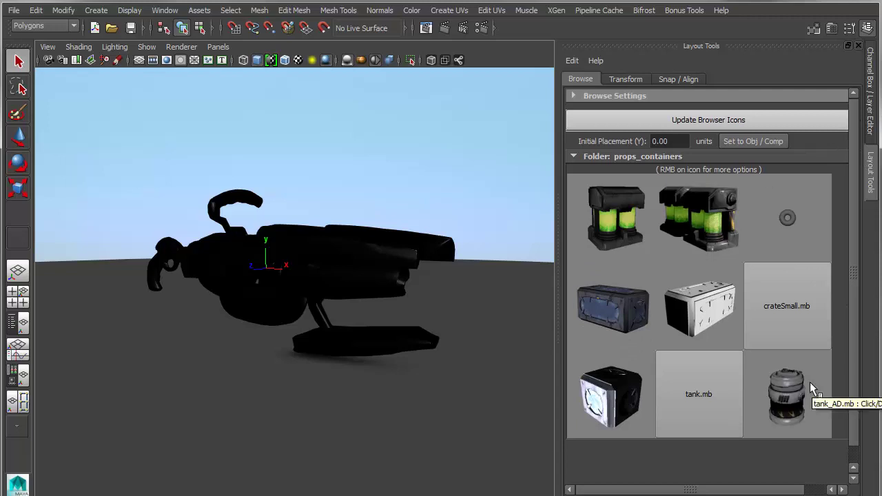
Reveal canistersTwo.mb's props_containers folder in Windows Explorer and enlarge the window and file pane.
right_click(701, 200)
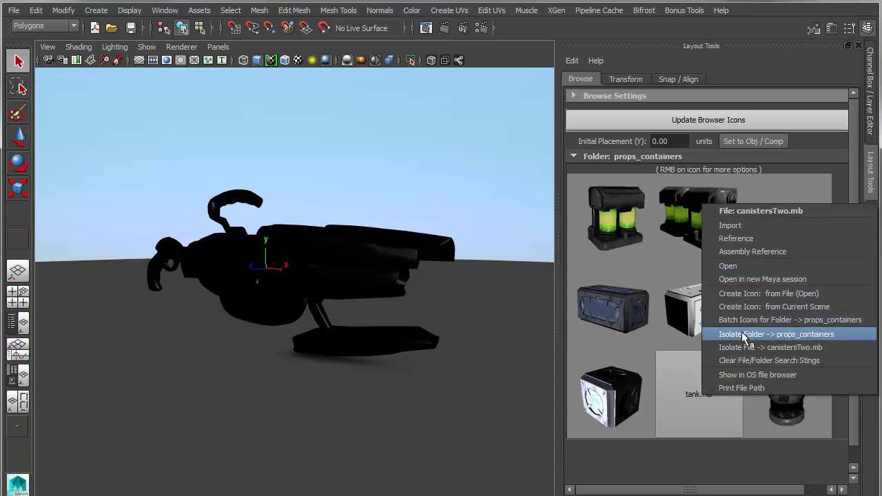
click(742, 374)
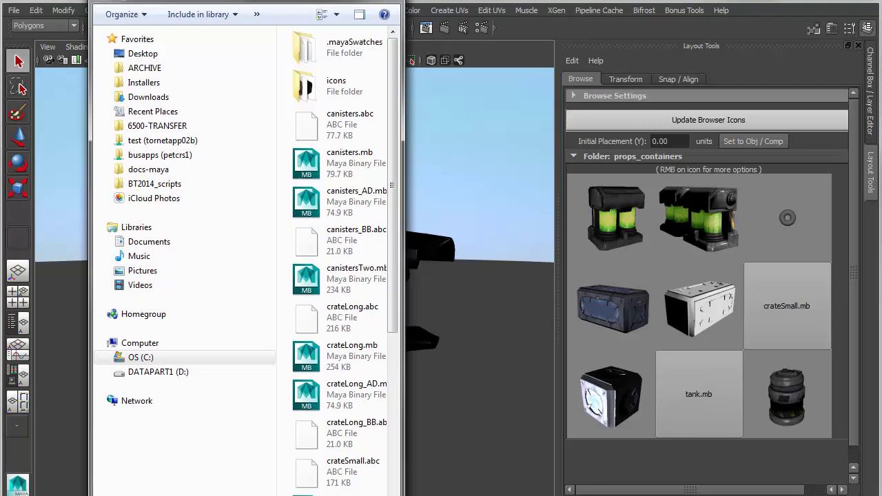
drag(399, 230, 788, 230)
drag(478, 495, 478, 426)
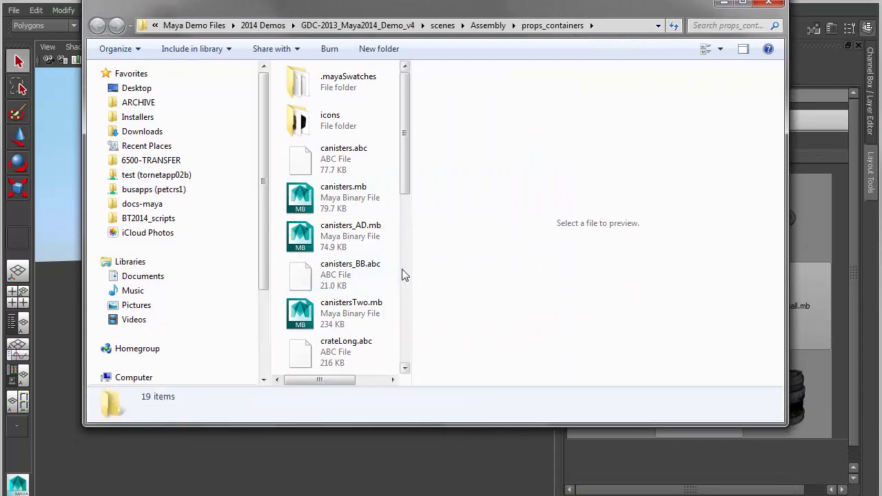
drag(411, 273, 704, 267)
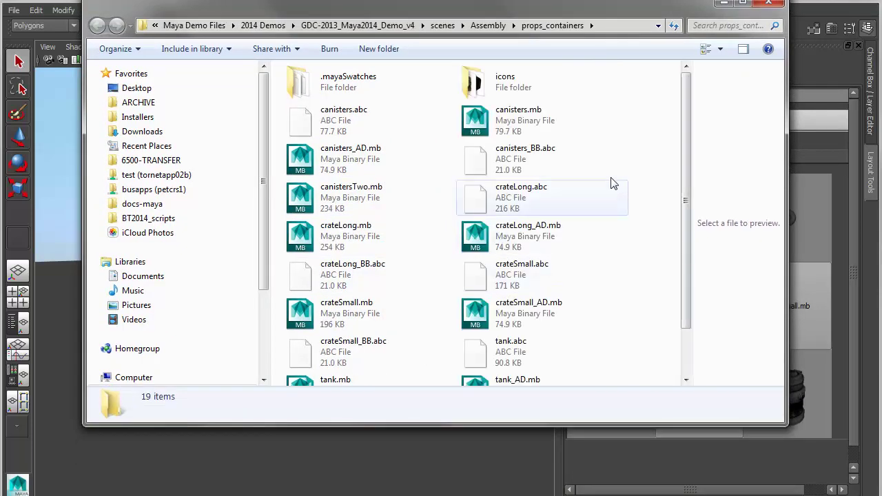
Switch the Explorer view to List to show the 19 files, then close Explorer.
click(706, 50)
click(706, 50)
click(706, 50)
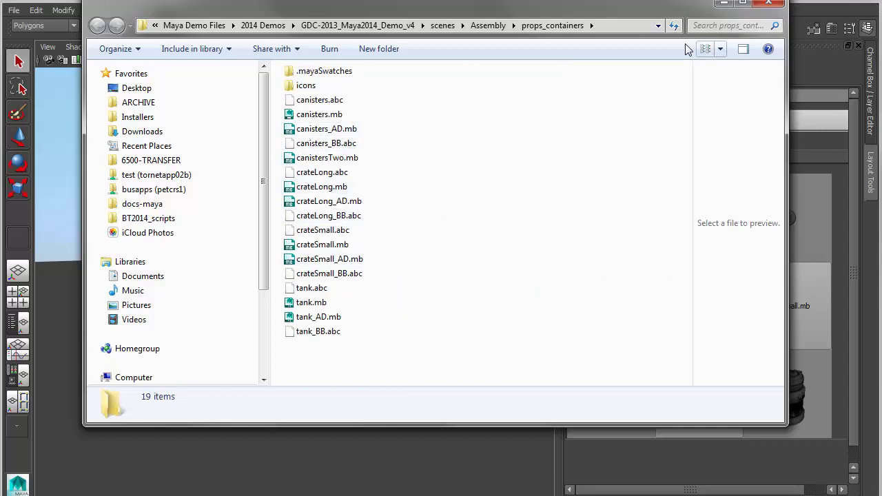
click(768, 4)
Clear the search filters to restore all folders, then show the Ball scene's simple example folder in Explorer.
right_click(716, 201)
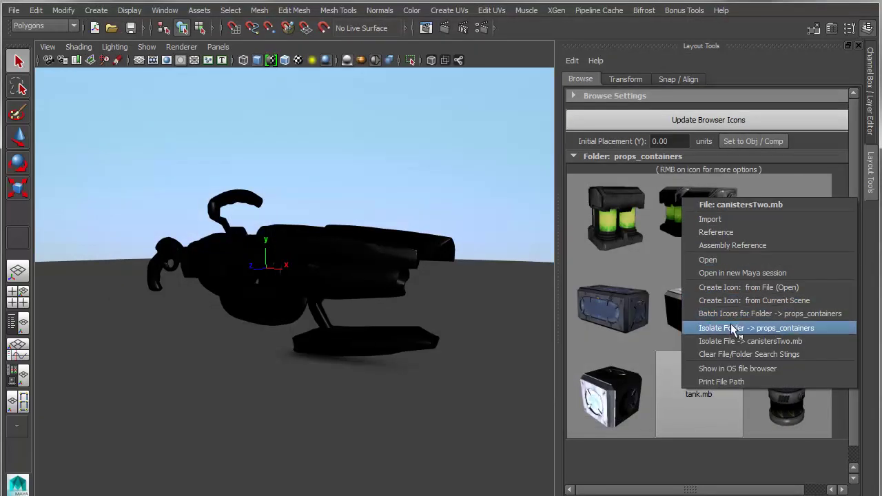
click(730, 354)
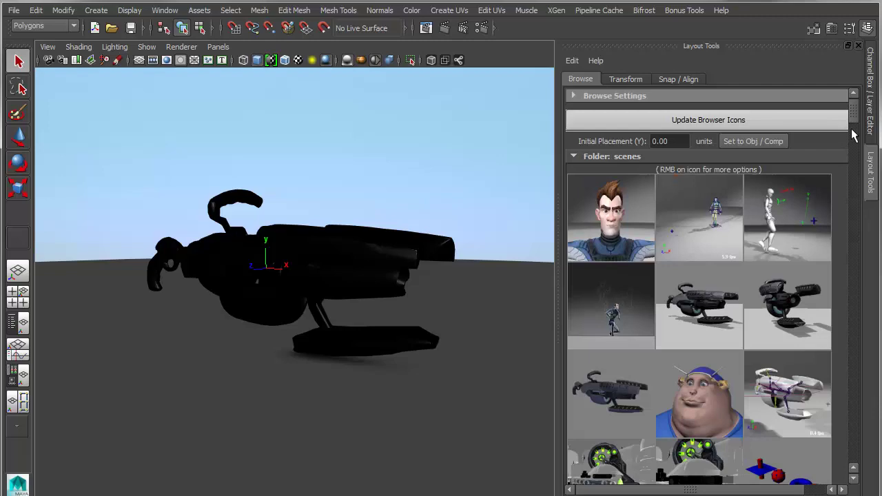
drag(854, 118, 854, 202)
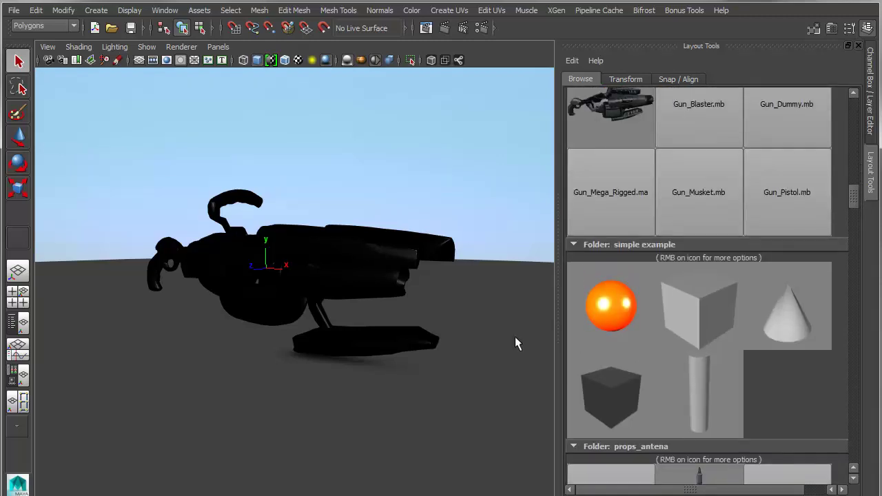
right_click(618, 295)
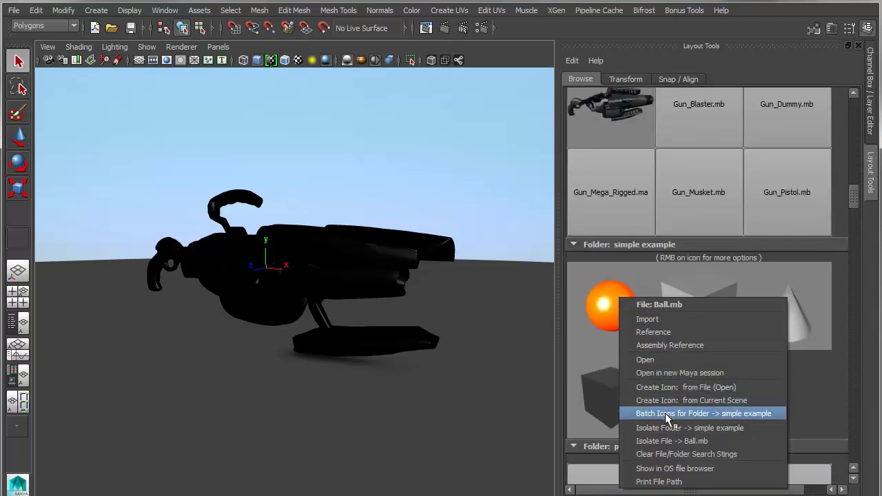
click(674, 468)
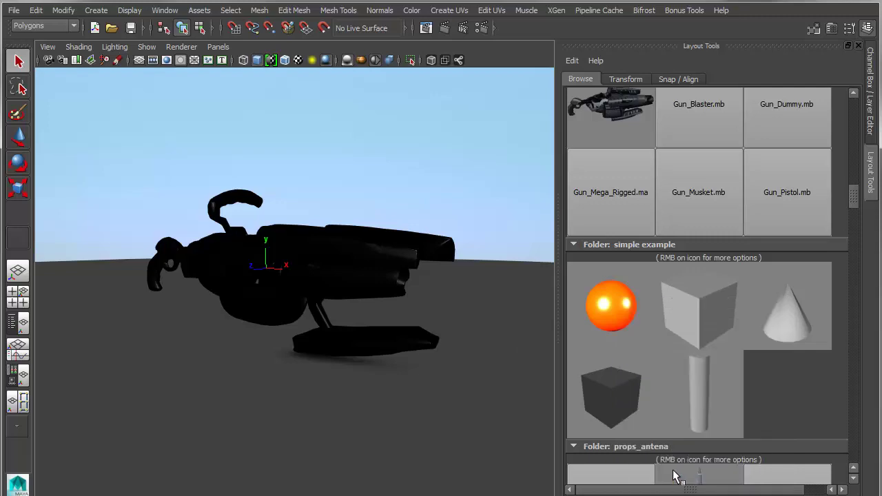
Check Block.mb and Cone.mb, view the icons folder's five PNGs, then return to simple example.
click(311, 132)
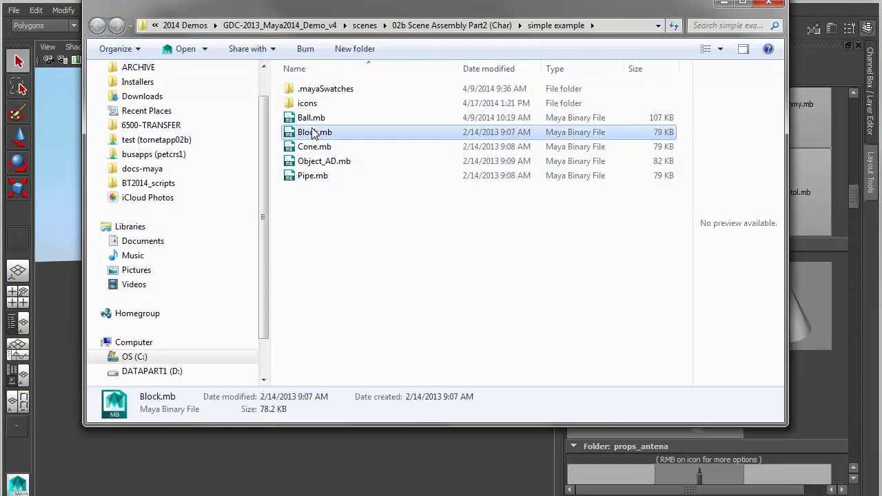
click(315, 146)
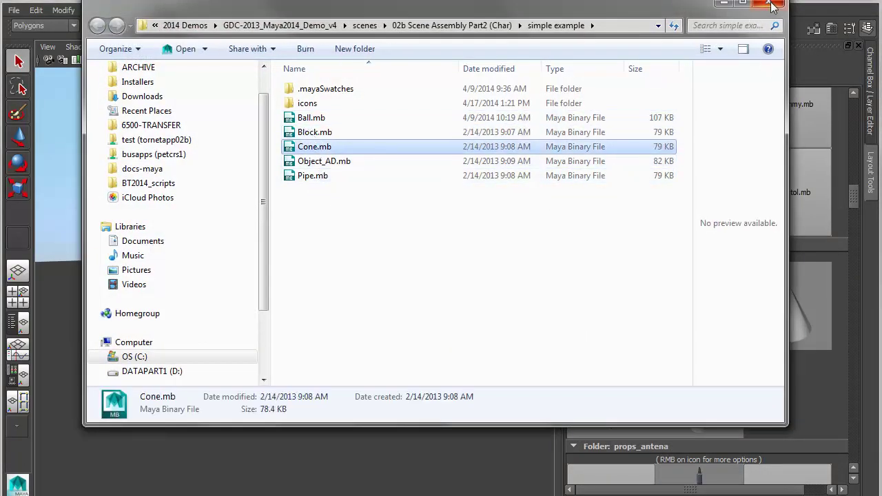
click(309, 108)
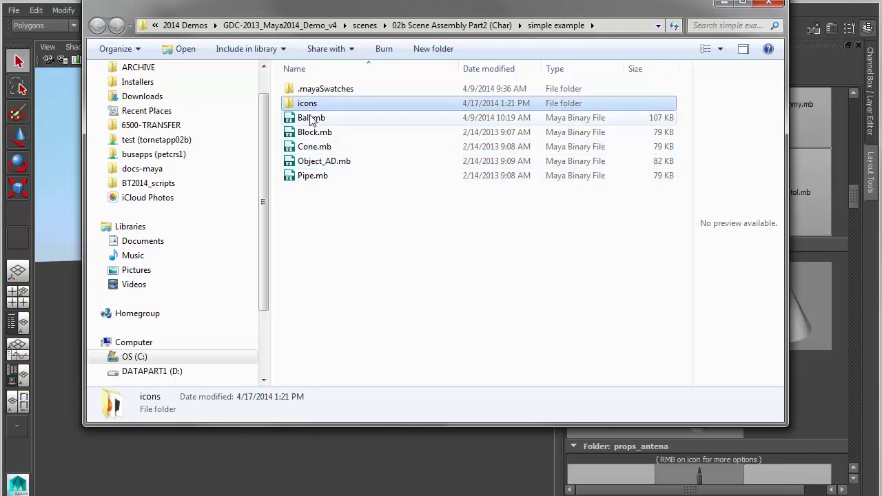
double_click(312, 109)
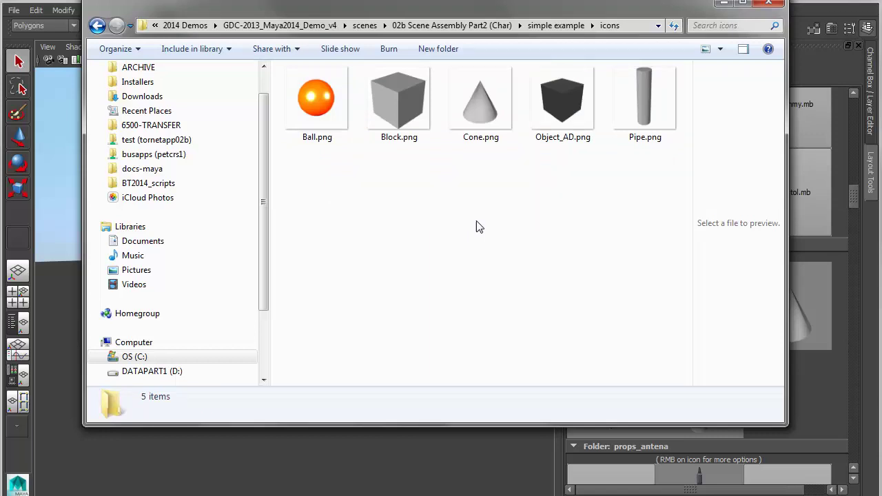
click(554, 26)
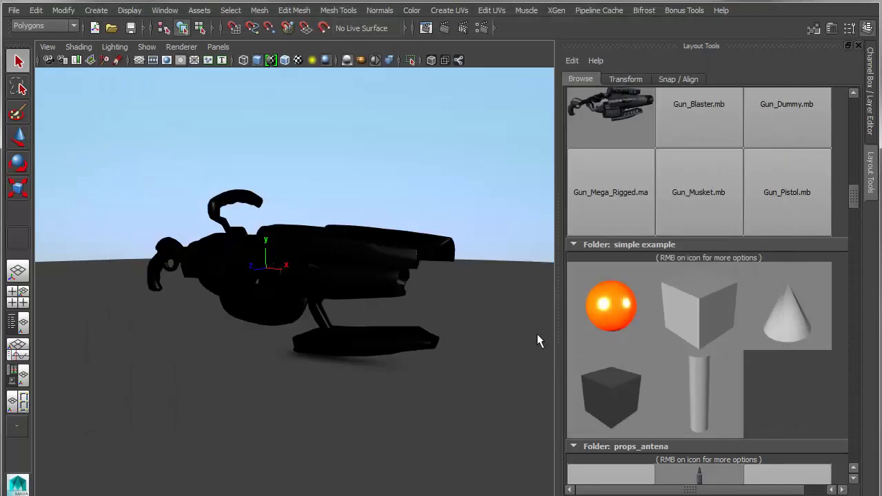
Make Maya2015_GDC14-Demo_SR-v3 the active project, update browser icons, and open the gun-holding character scene.
drag(855, 201, 854, 103)
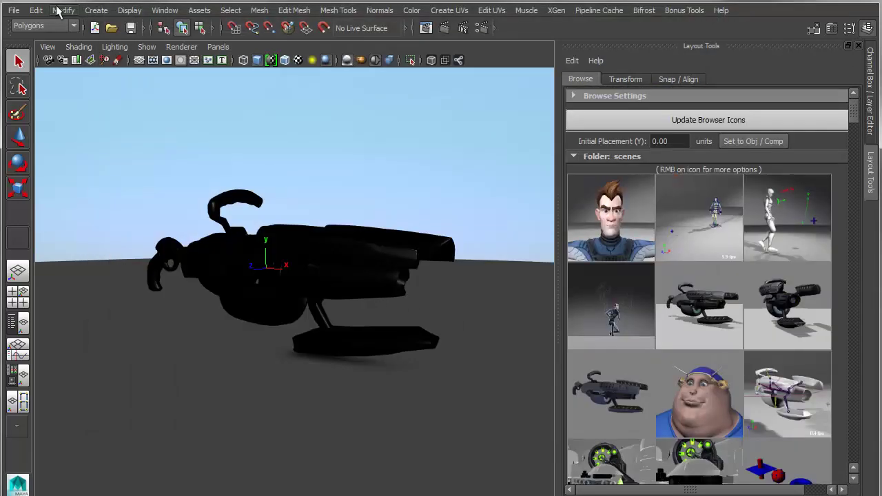
click(15, 10)
mouse_move(66, 341)
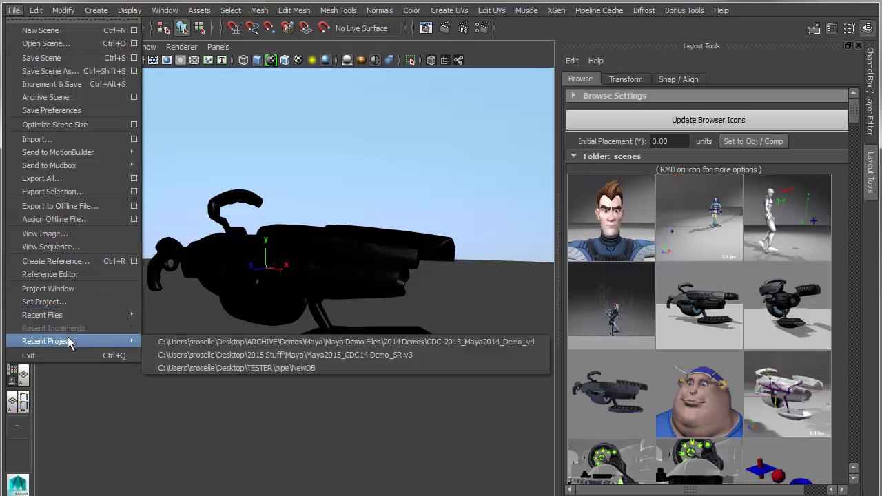
click(248, 354)
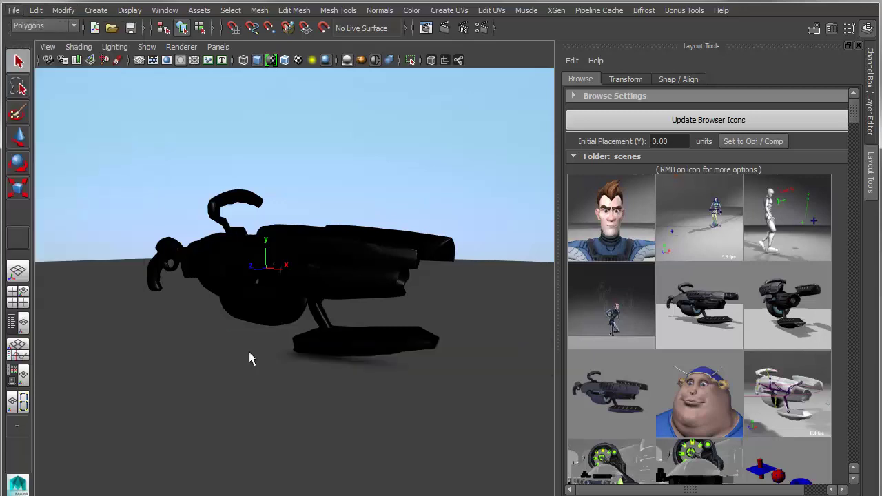
click(743, 121)
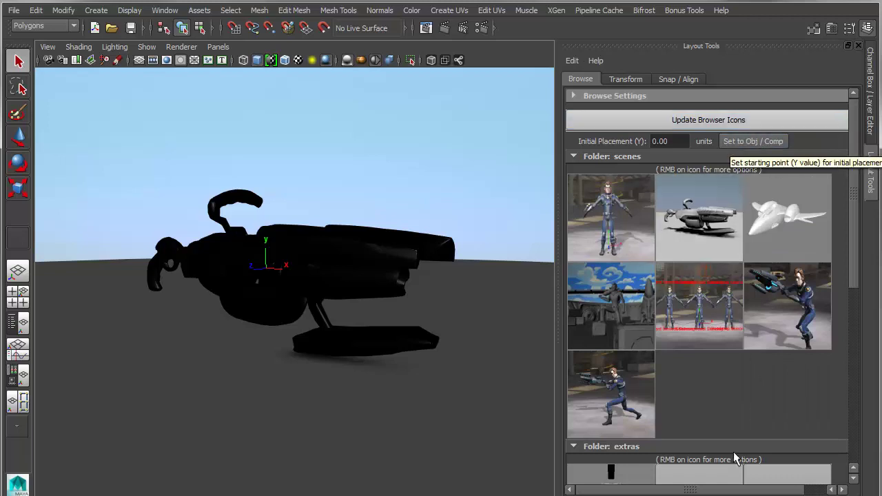
click(796, 297)
Open the character scene without saving changes and orbit in closer to the character.
click(456, 288)
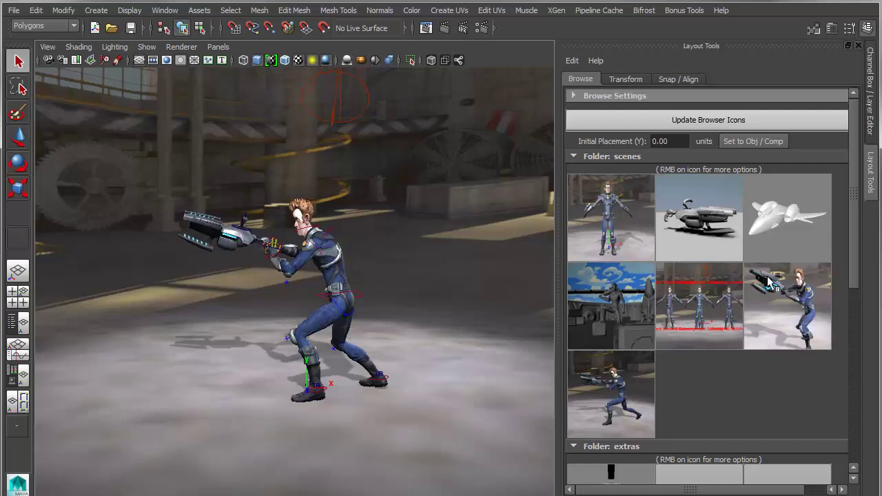
alt+drag(293, 301, 271, 299)
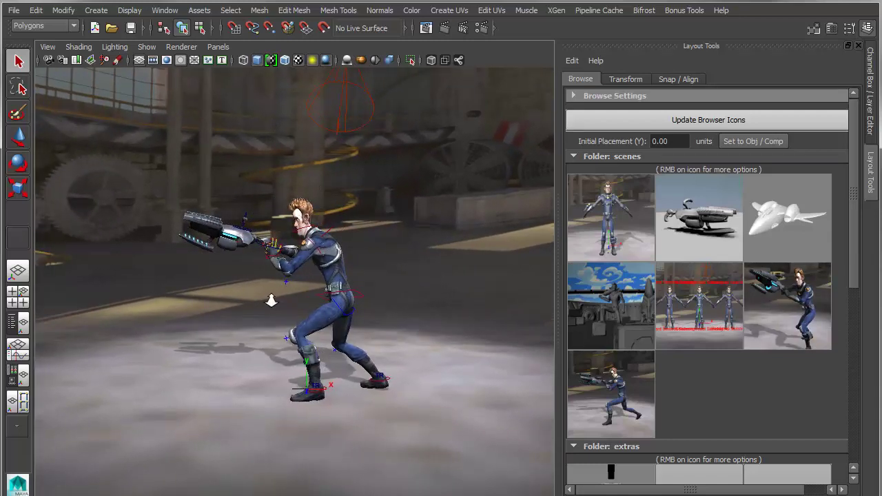
alt+right_drag(271, 299, 314, 322)
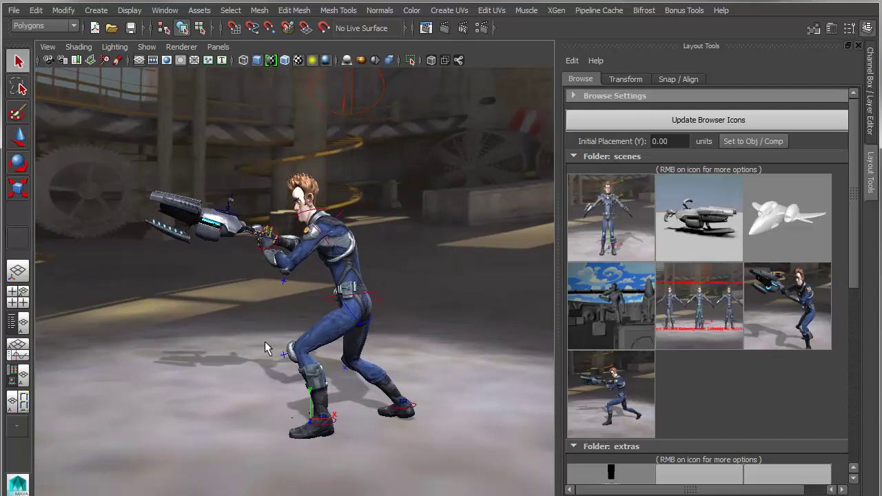
drag(266, 349, 506, 364)
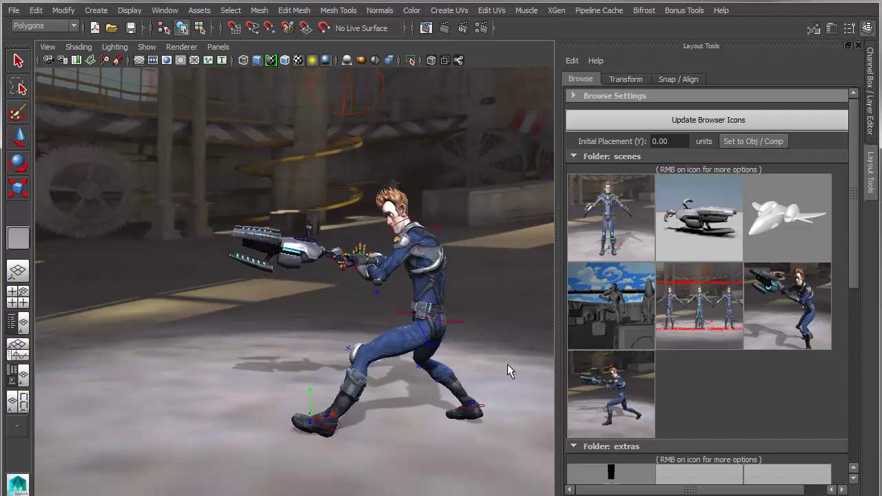
Select the gun's upper barrel part and move it far forward, then deselect it.
key(q)
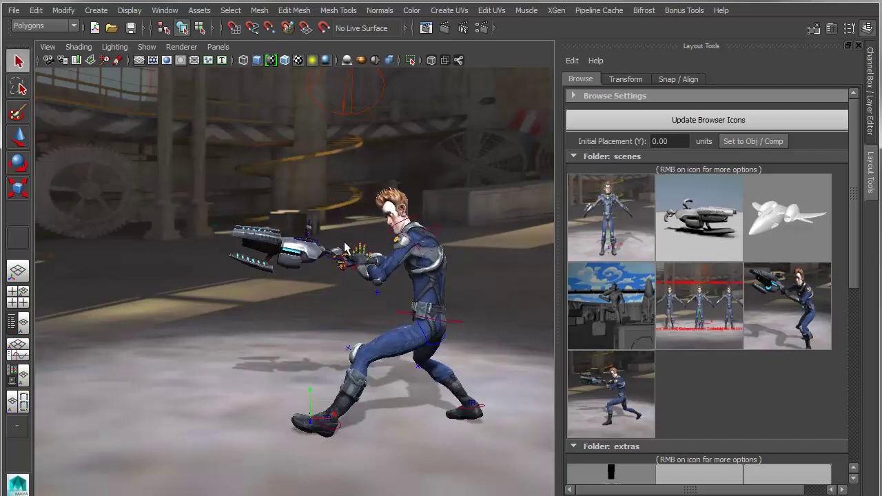
click(294, 255)
click(242, 238)
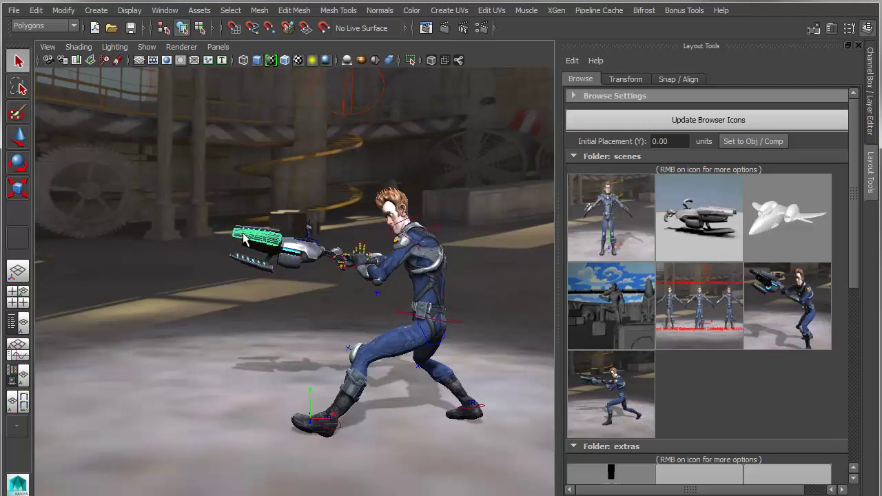
key(w)
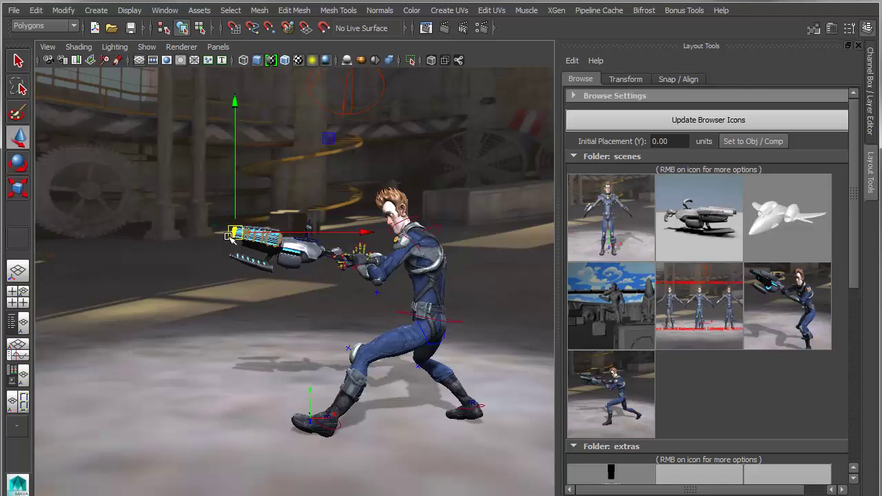
drag(231, 236, 333, 239)
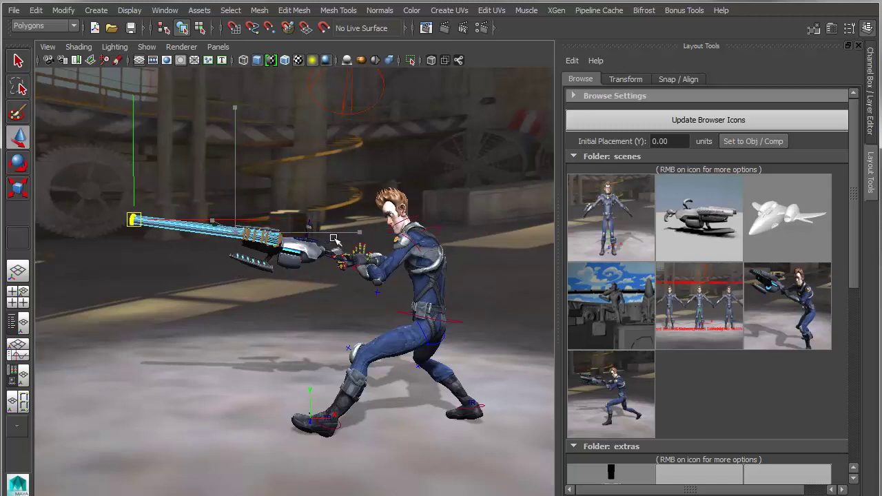
click(215, 241)
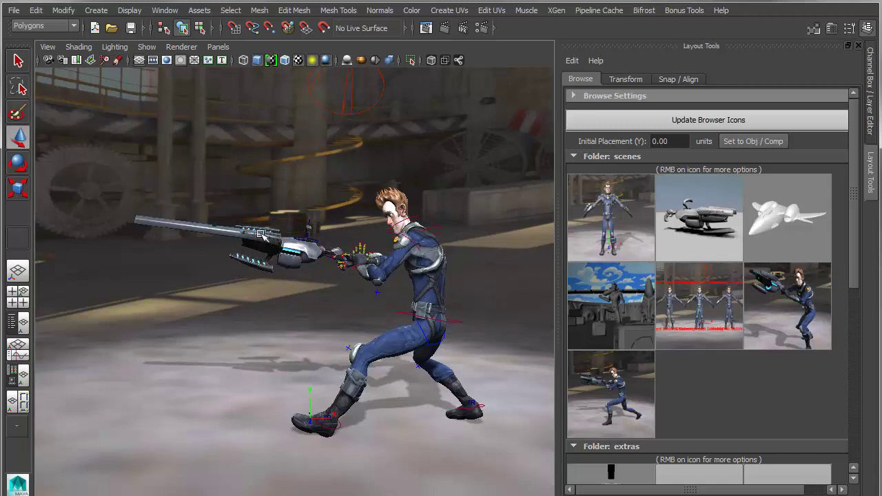
alt+drag(370, 290, 252, 200)
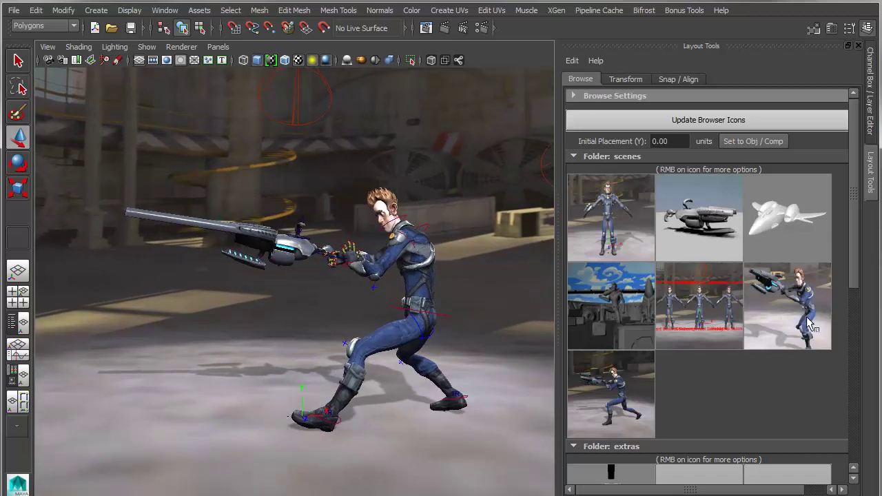
Create an icon from the current scene, confirm overwriting the old thumbnail, and frame the gun.
right_click(770, 279)
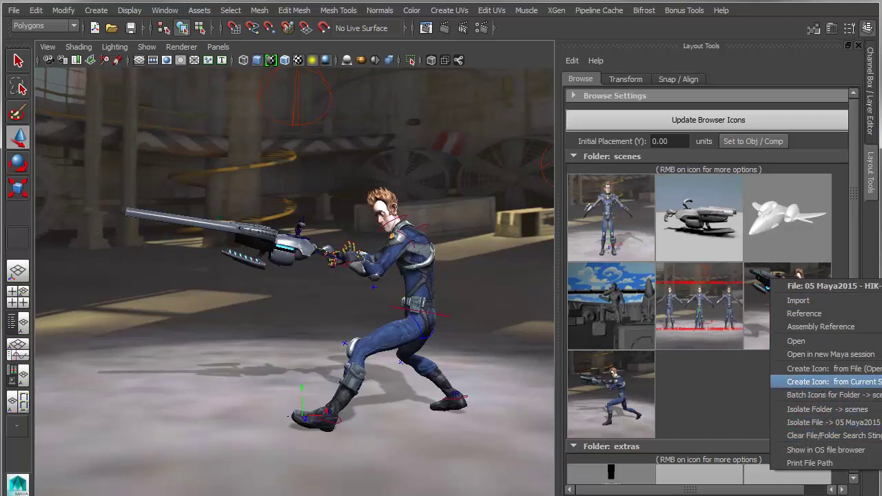
click(810, 381)
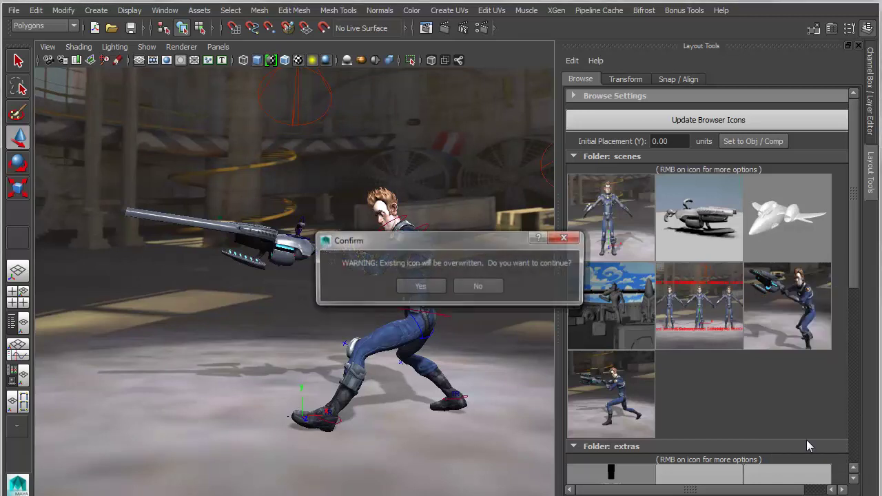
click(420, 288)
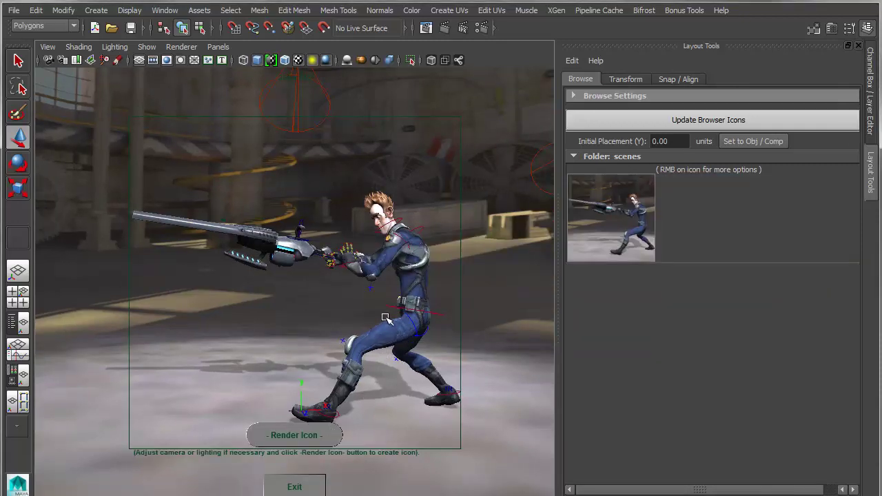
alt+drag(237, 296, 305, 315)
alt+right_drag(305, 314, 406, 354)
Render the icon from a frontal view showing the whole character, then exit icon rendering.
click(292, 434)
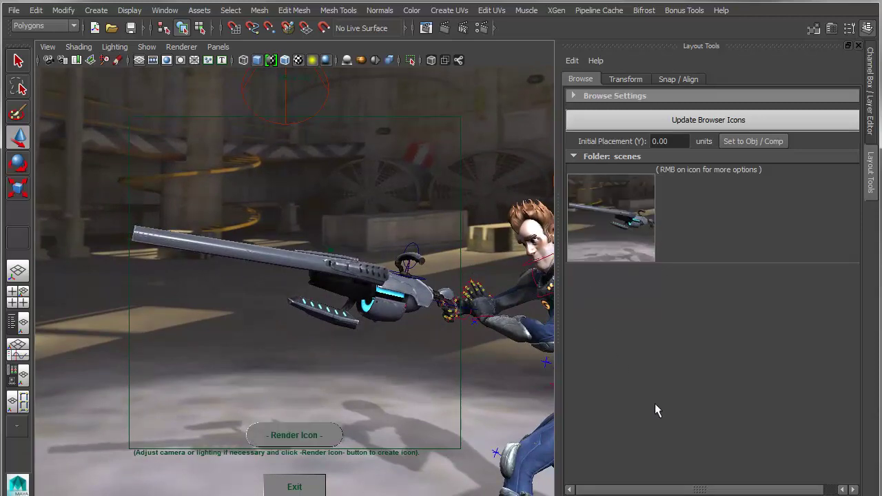
mouse_move(458, 357)
alt+mouse_down()
mouse_move(311, 328)
mouse_move(362, 349)
mouse_move(447, 355)
alt+mouse_up()
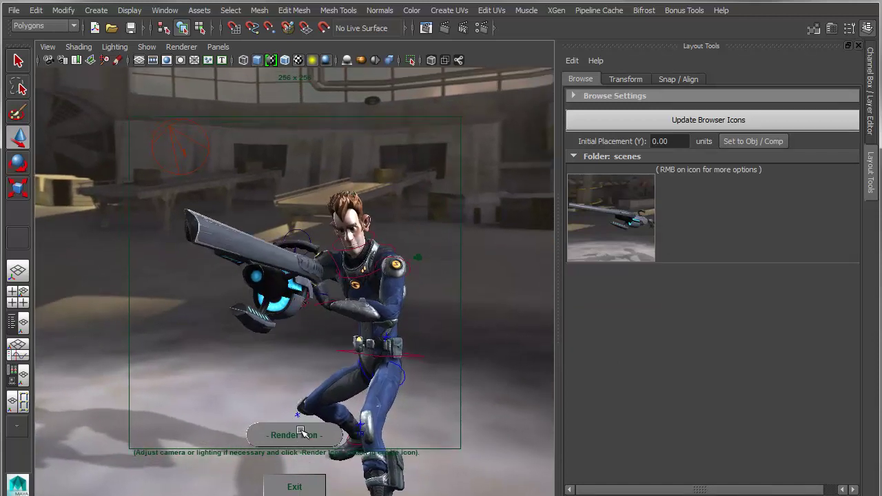
click(296, 437)
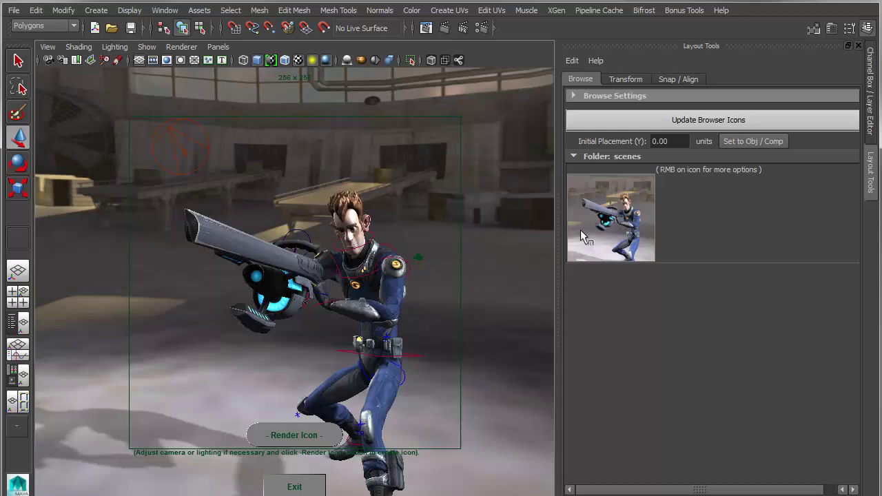
click(309, 479)
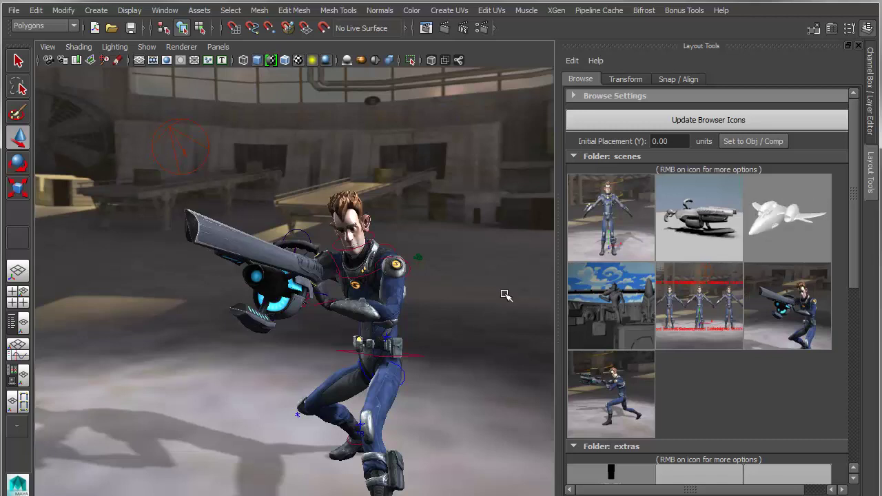
Expand Browse Settings and Search Settings in Layout Tools and open the File Search String entry.
scroll(827, 372, down, 5)
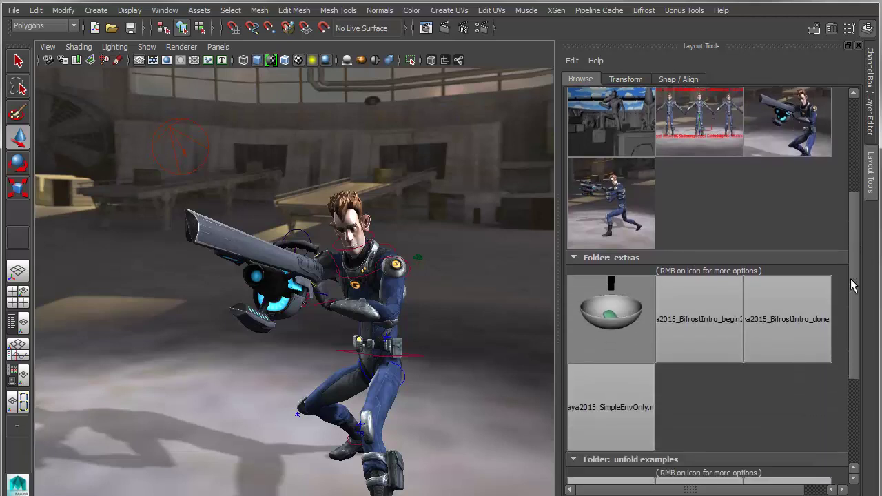
scroll(826, 386, up, 5)
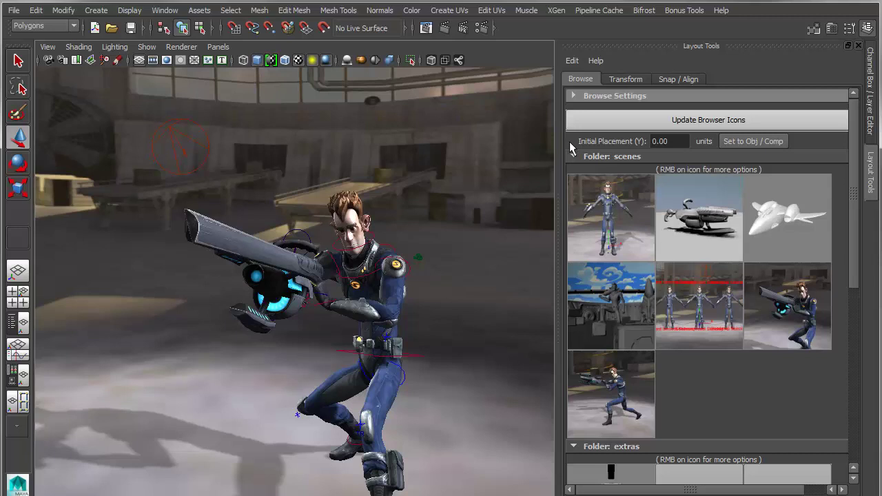
click(573, 95)
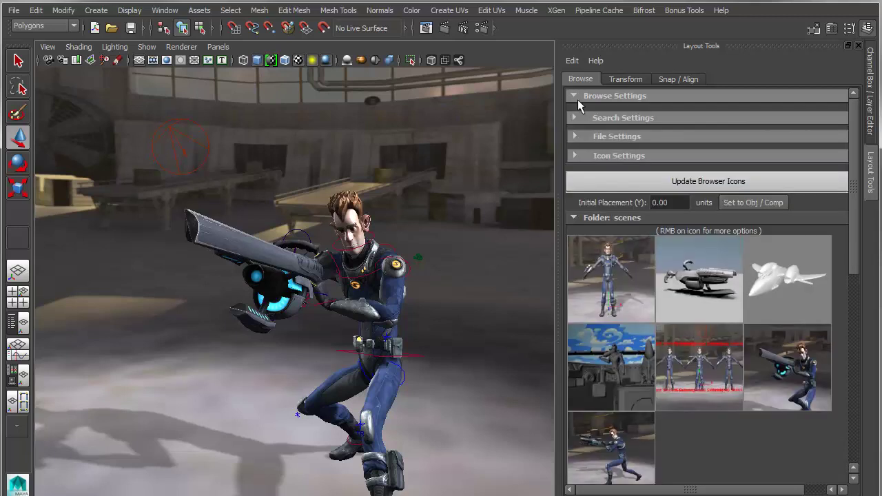
click(585, 118)
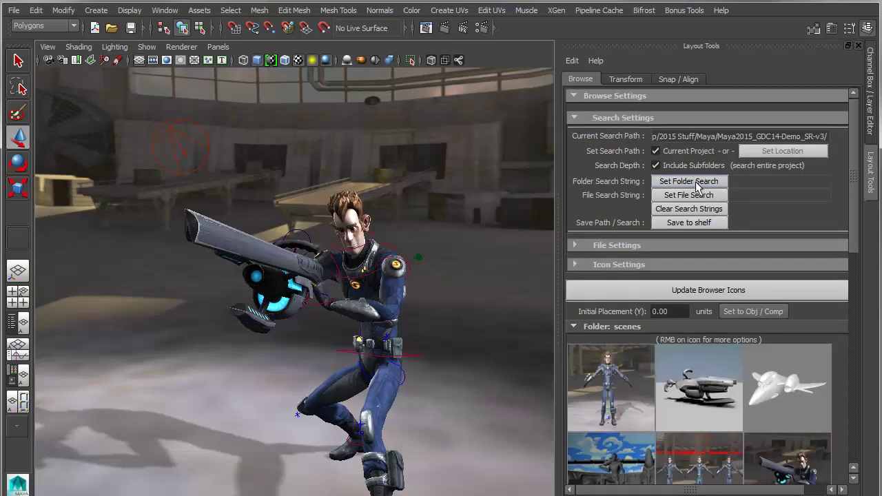
click(696, 196)
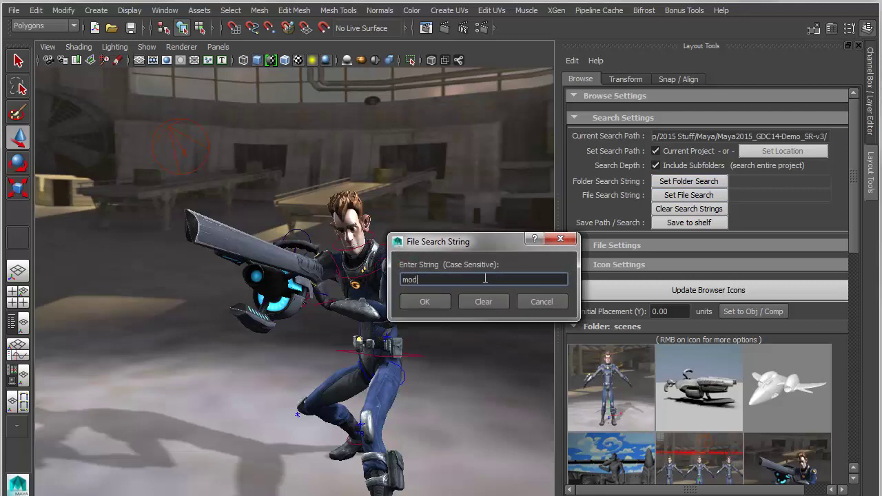
Filter the browser by file search string 'mod', then re-enter it as 'Mod' to show the Modeling Overview scene.
click(427, 304)
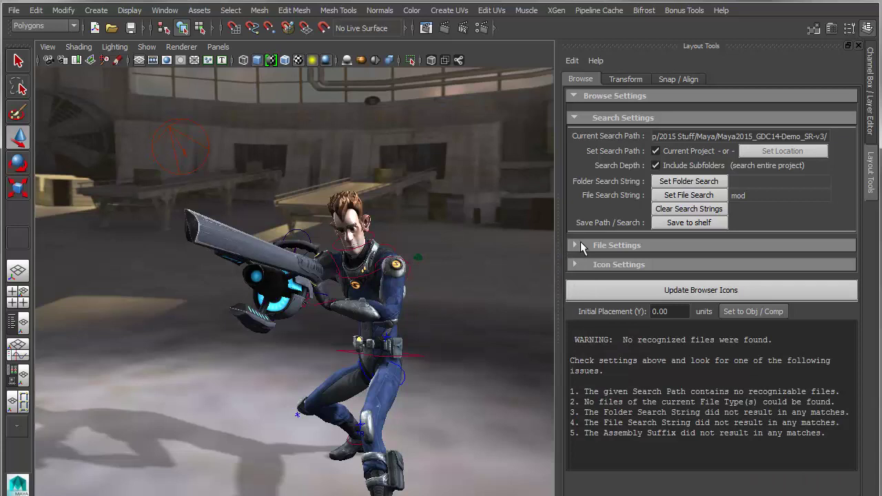
click(692, 196)
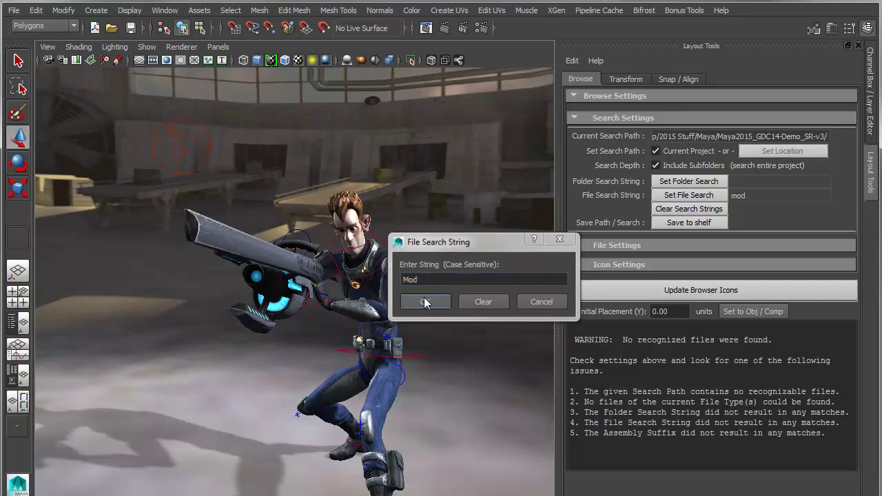
click(425, 303)
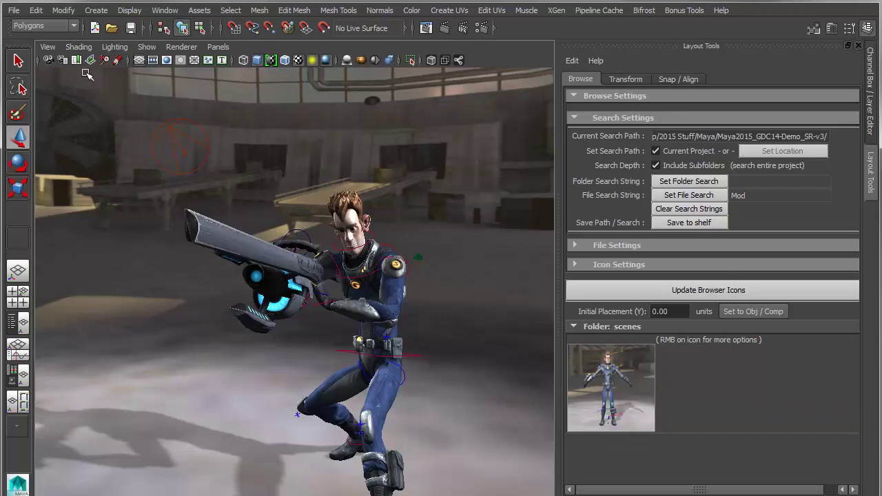
Switch to the GDC-2013_Maya2014_Demo_v4 recent project and refresh browser icons to list its four Mod scenes.
click(14, 10)
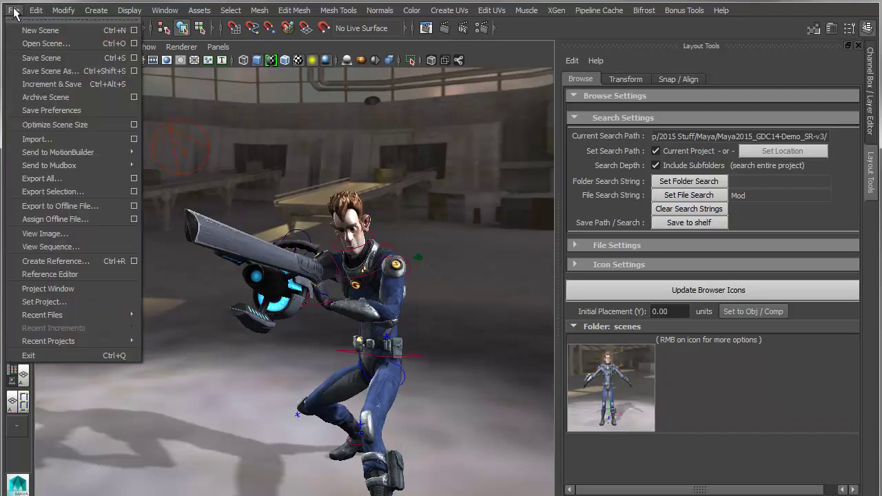
mouse_move(119, 336)
click(227, 351)
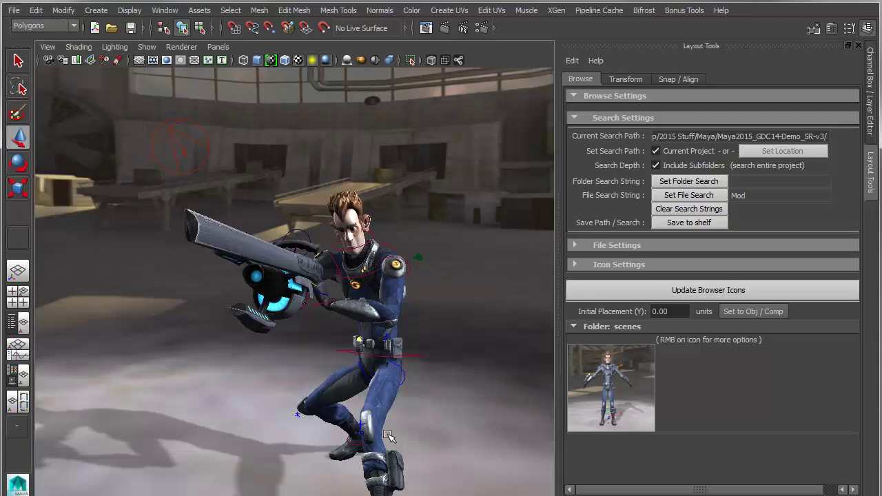
click(605, 293)
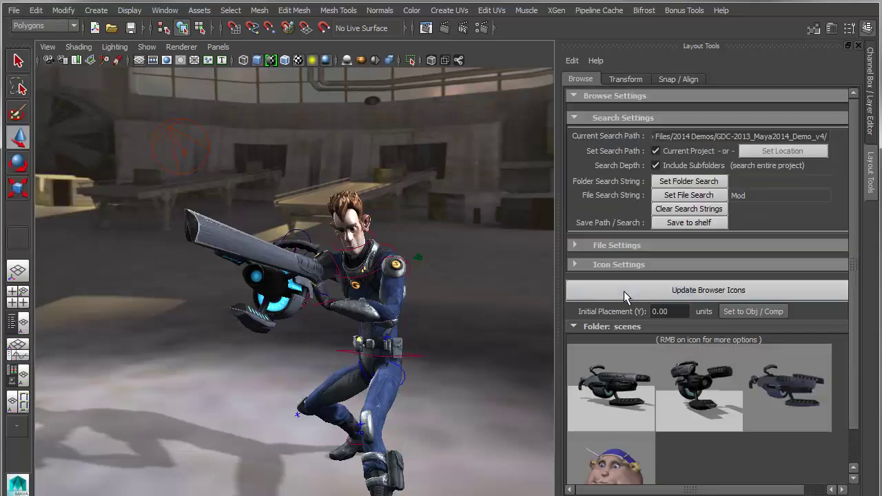
scroll(651, 268, down, 1)
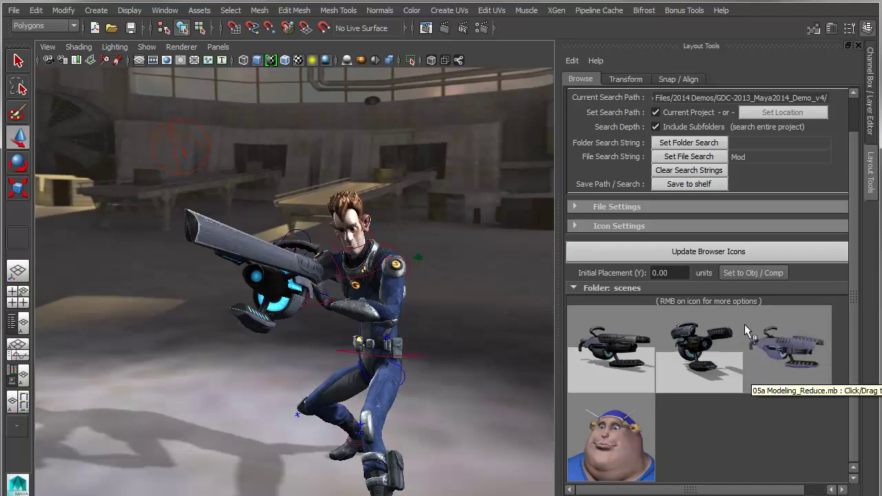
Clear the Mod file search string and scroll through all GDC-2013 project folders and back to the top.
click(700, 157)
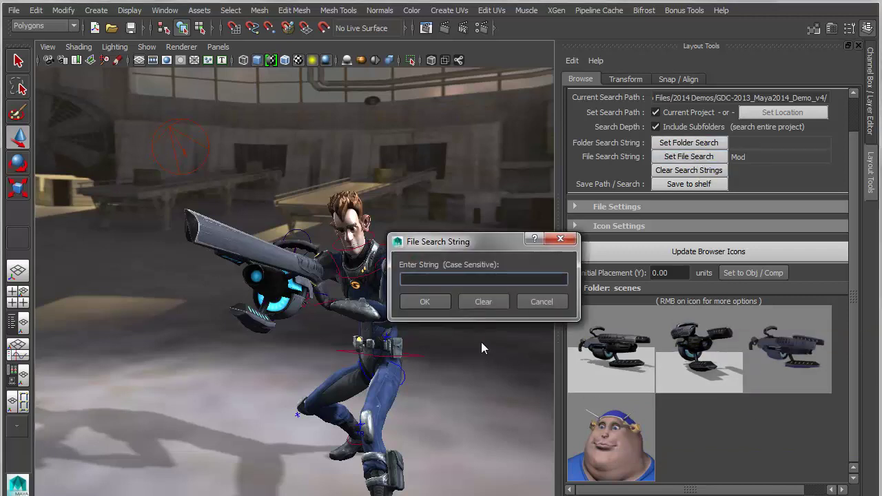
click(482, 301)
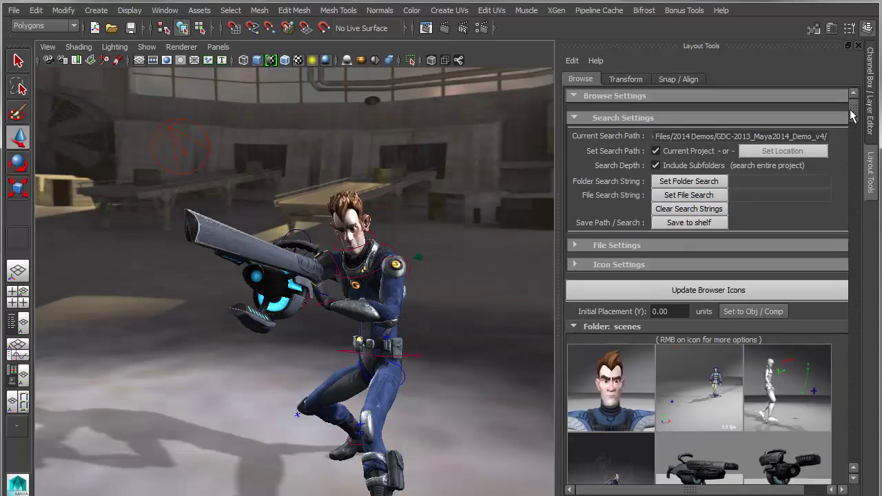
drag(854, 110, 835, 390)
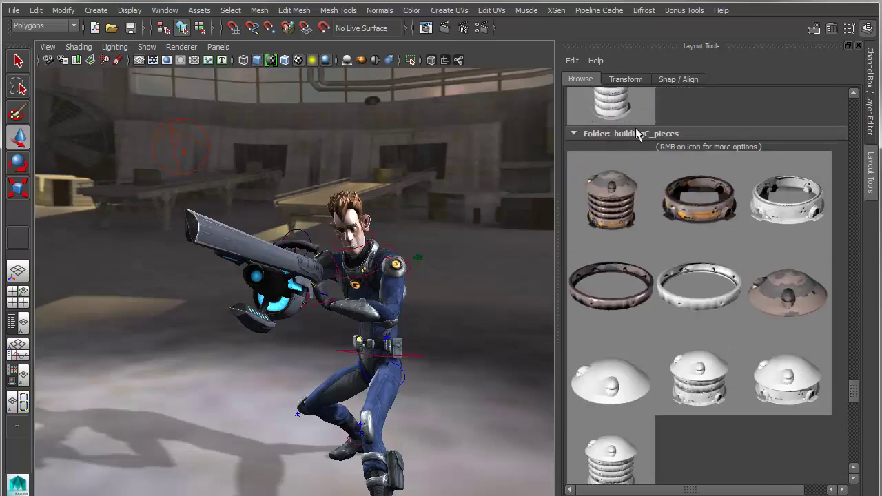
drag(854, 389, 848, 80)
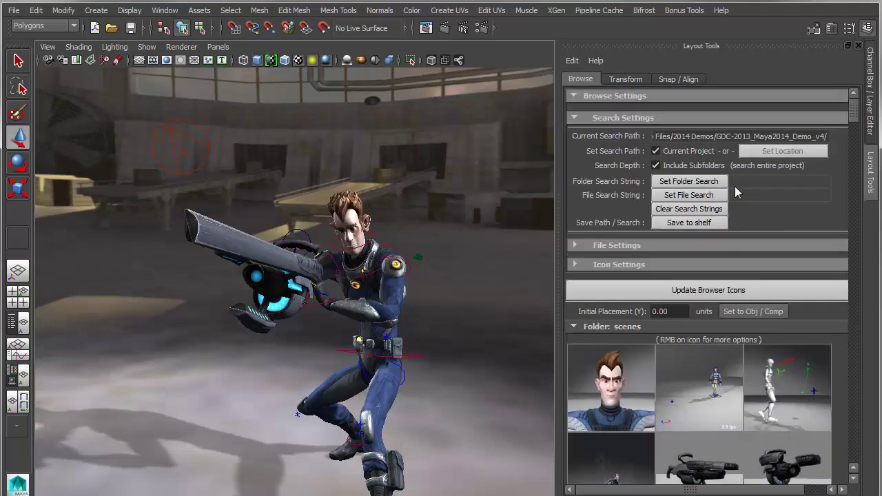
Set the file search string to 'Build', fixing the 'Buidl' typo, and browse the matching building folders.
click(670, 195)
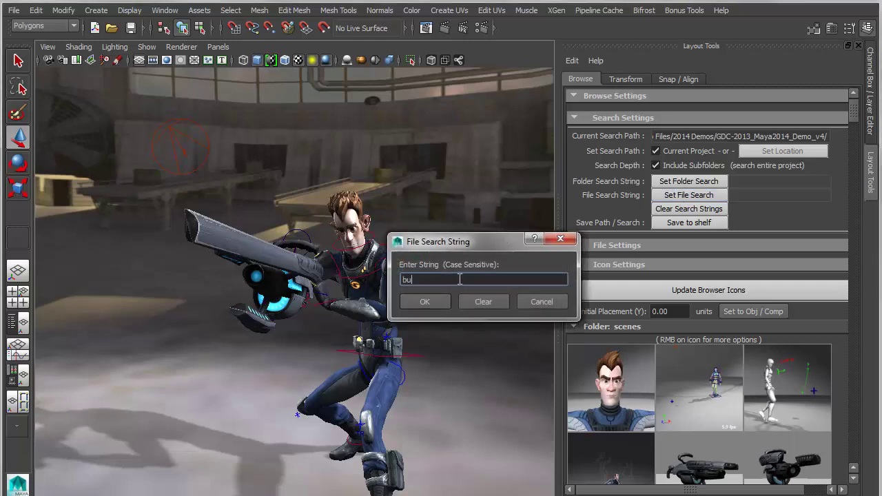
click(421, 302)
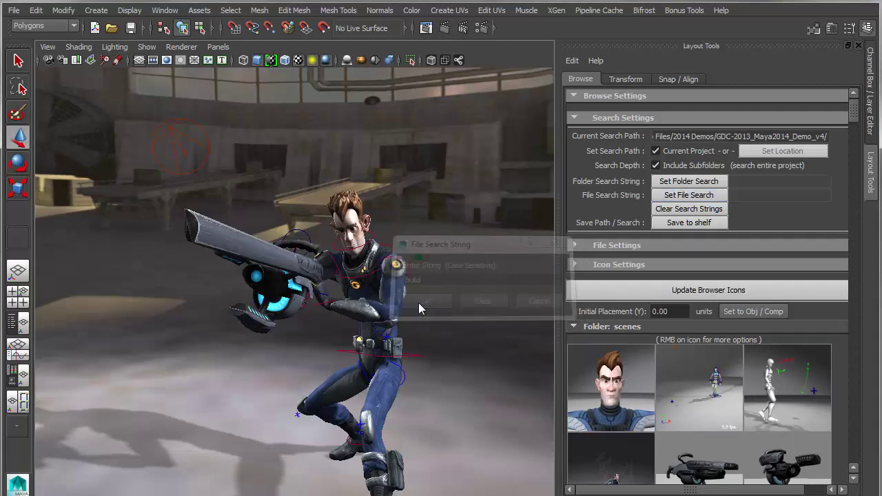
click(712, 196)
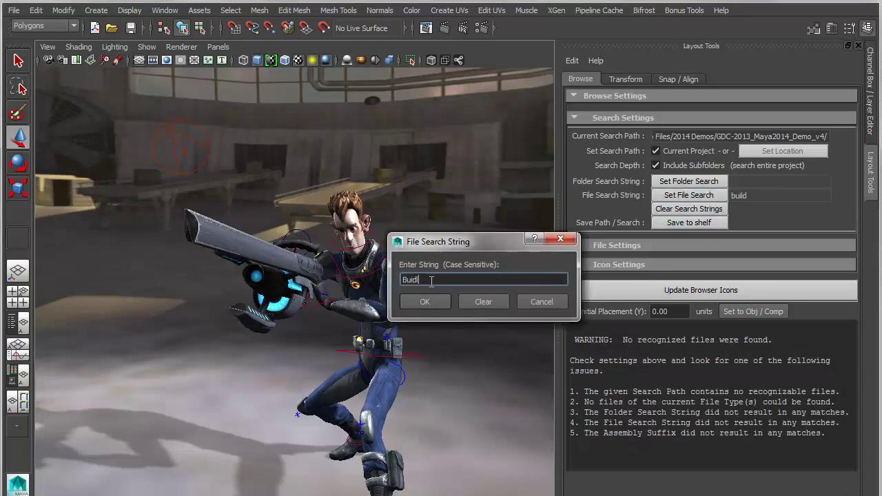
key(Return)
click(688, 196)
text(Build)
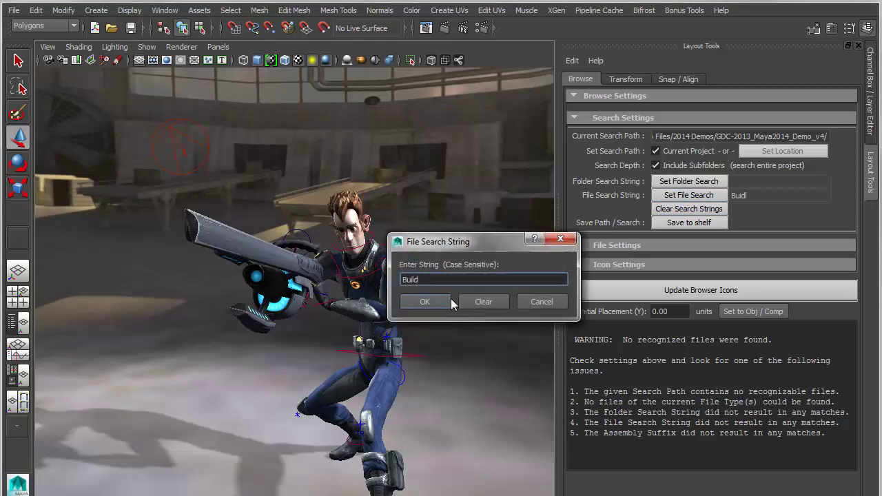
click(425, 301)
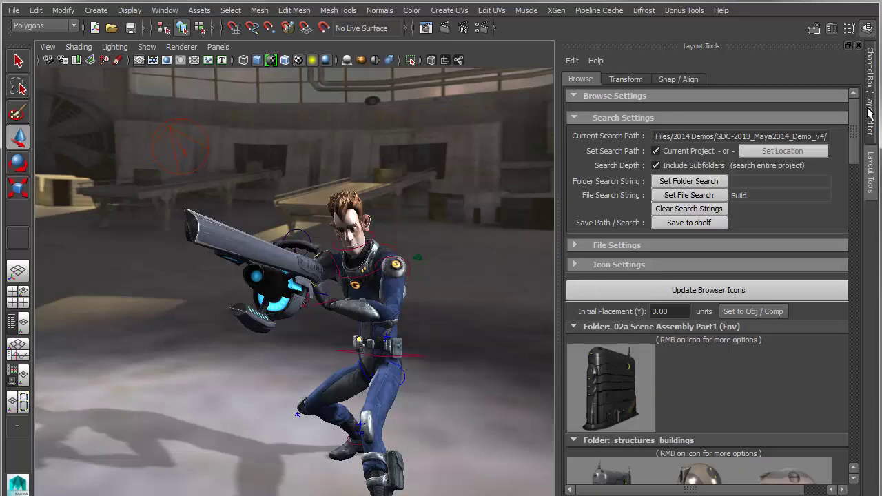
drag(854, 110, 871, 104)
drag(851, 124, 853, 103)
Preview the Build icons with Icon Folders set to Consolidated, then return to Separate folders.
click(585, 246)
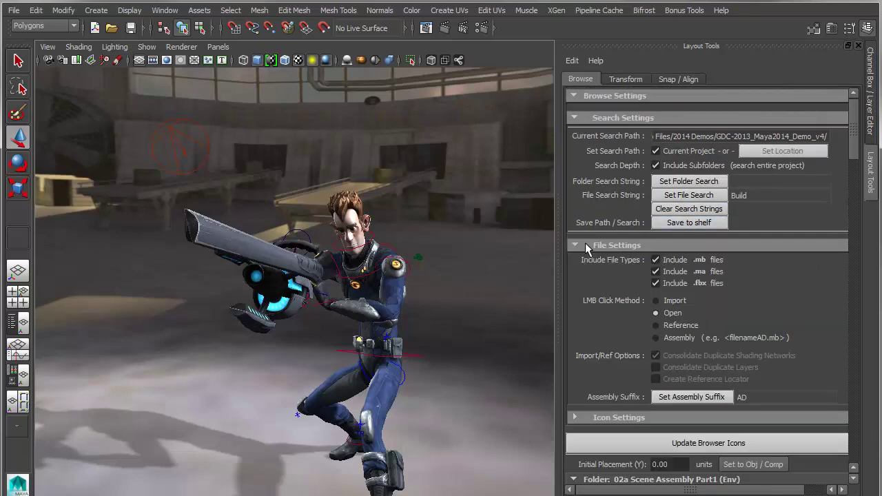
click(610, 246)
click(613, 264)
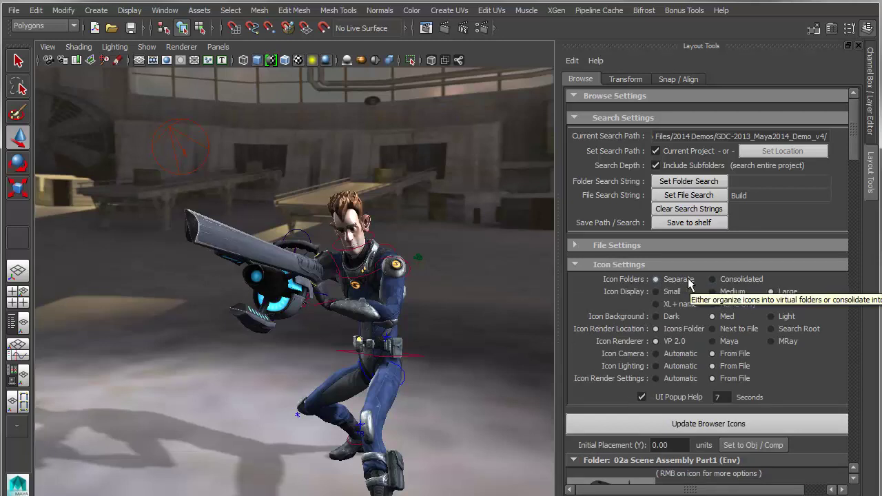
click(712, 279)
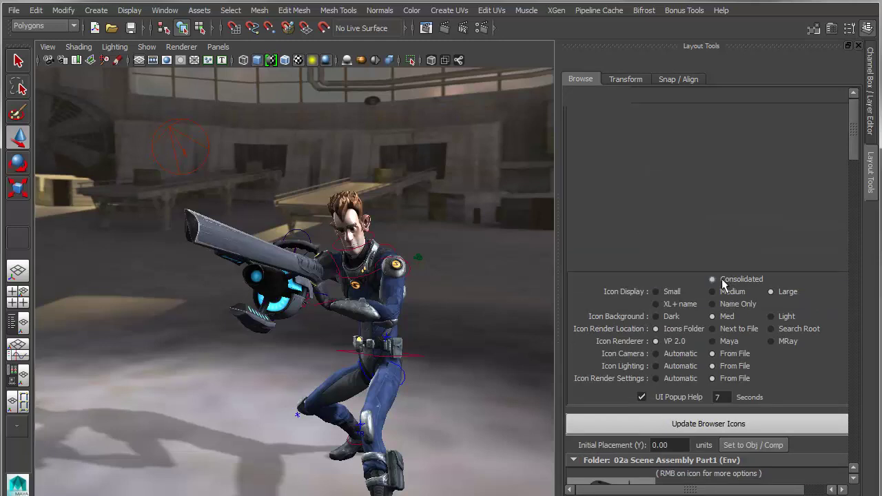
click(718, 263)
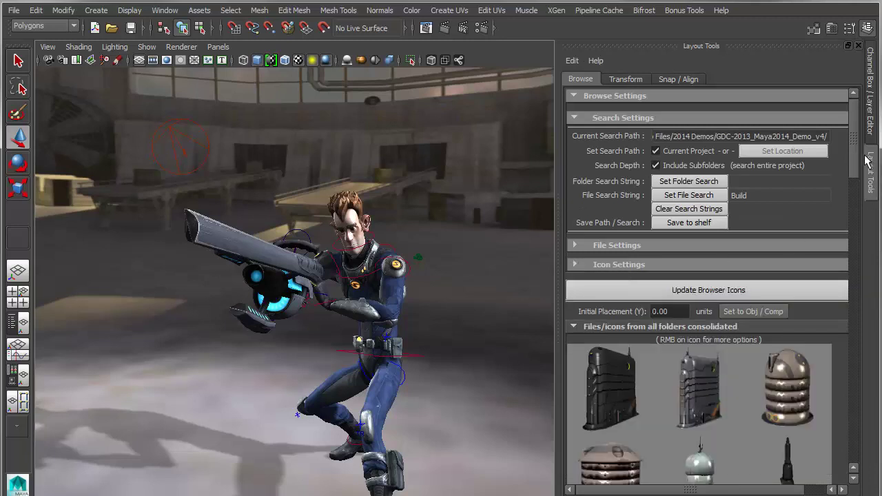
drag(854, 195, 855, 135)
click(624, 263)
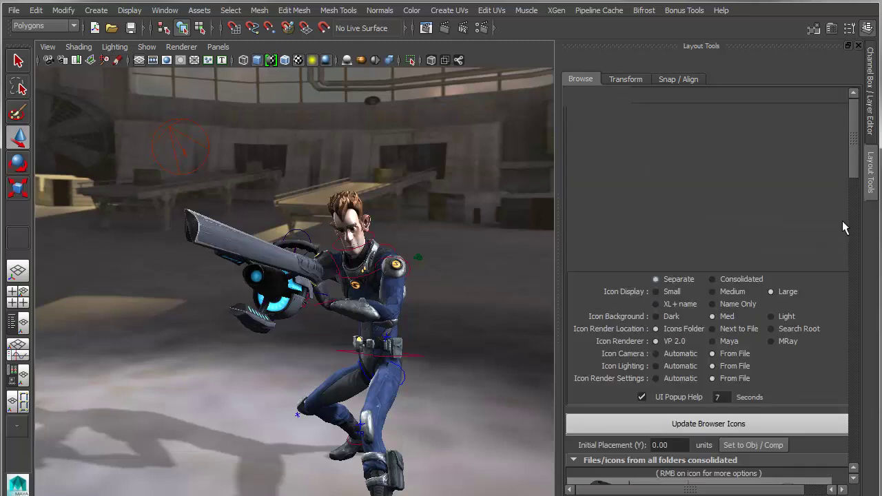
mouse_move(854, 124)
mouse_down()
mouse_move(862, 329)
mouse_move(859, 110)
mouse_up()
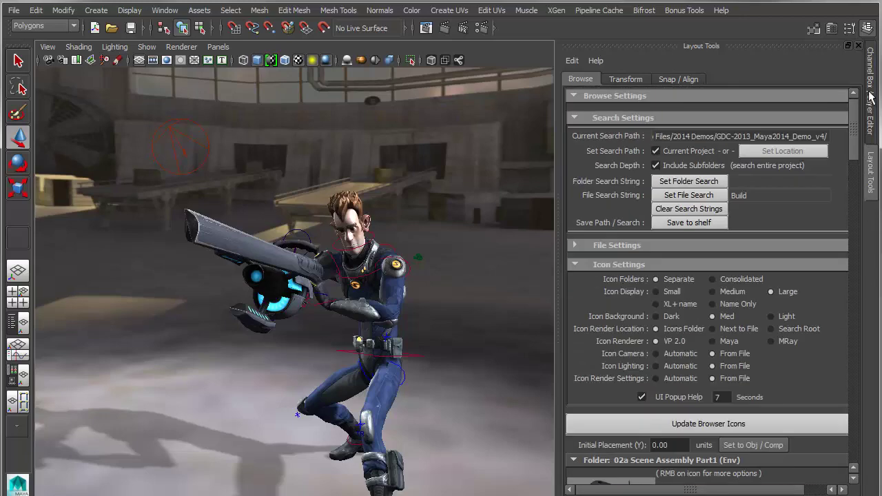
Remove the Build search string and scroll through the full folder list, including props_antena.
click(686, 211)
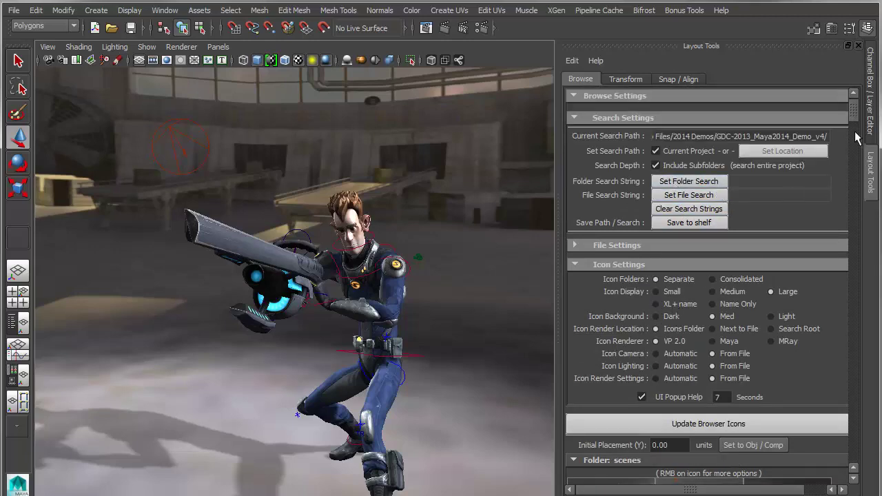
drag(858, 105, 854, 198)
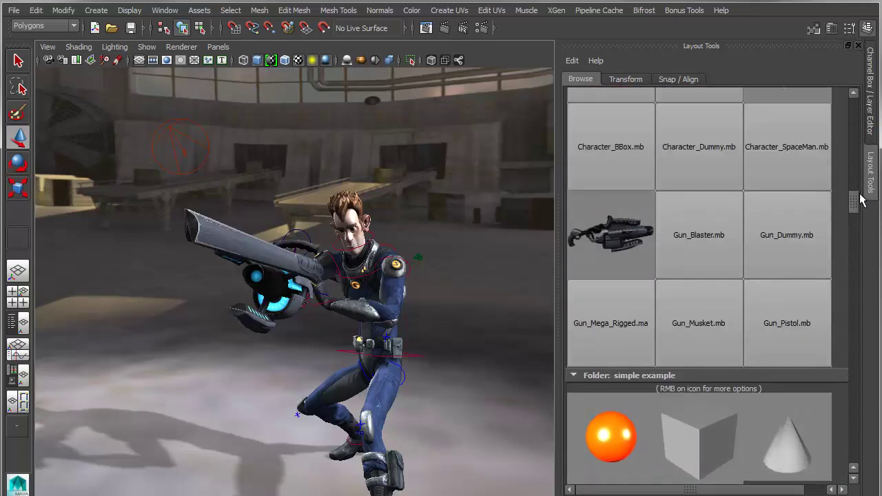
scroll(749, 306, down, 5)
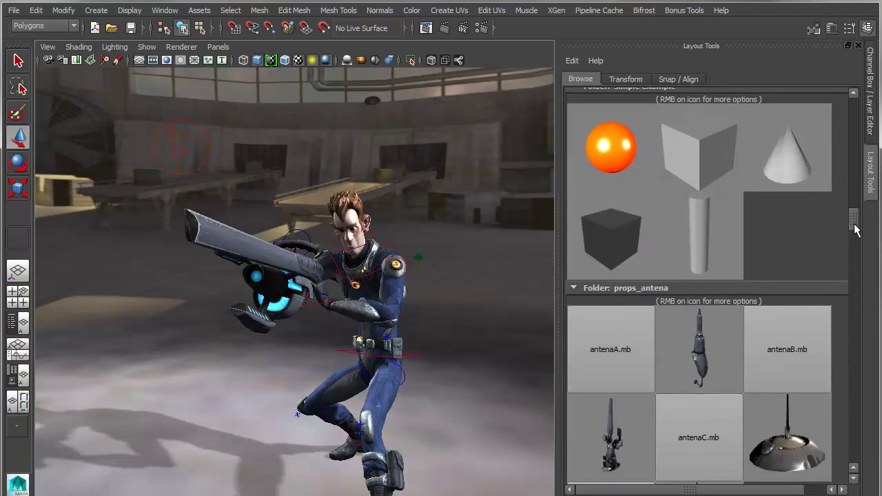
drag(854, 230, 860, 84)
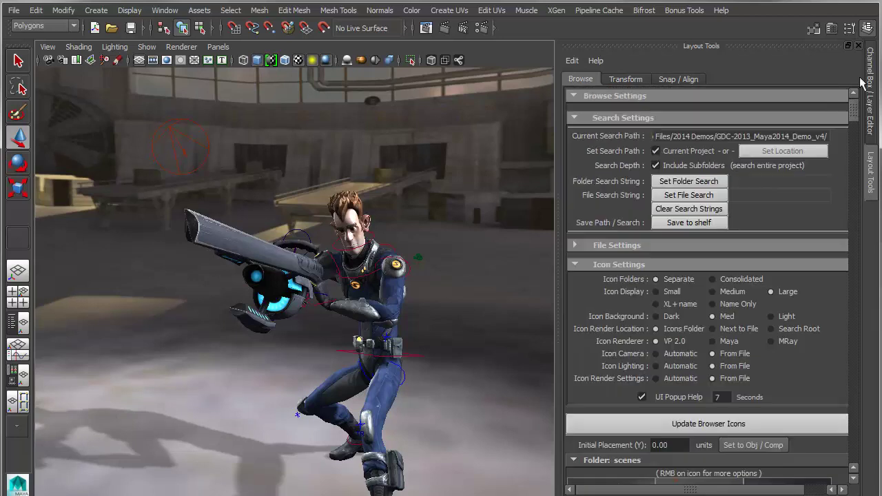
Set the folder search string to 'prop' to list props_antena and props_pipes.
click(688, 182)
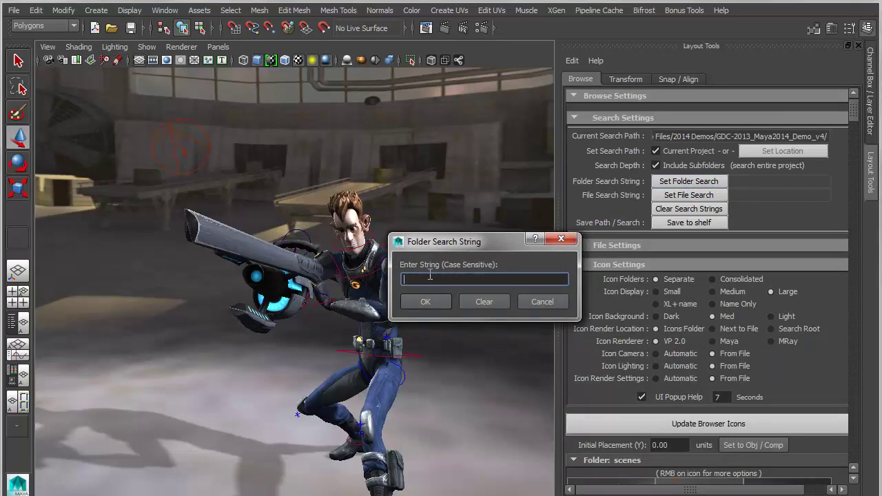
text(prop)
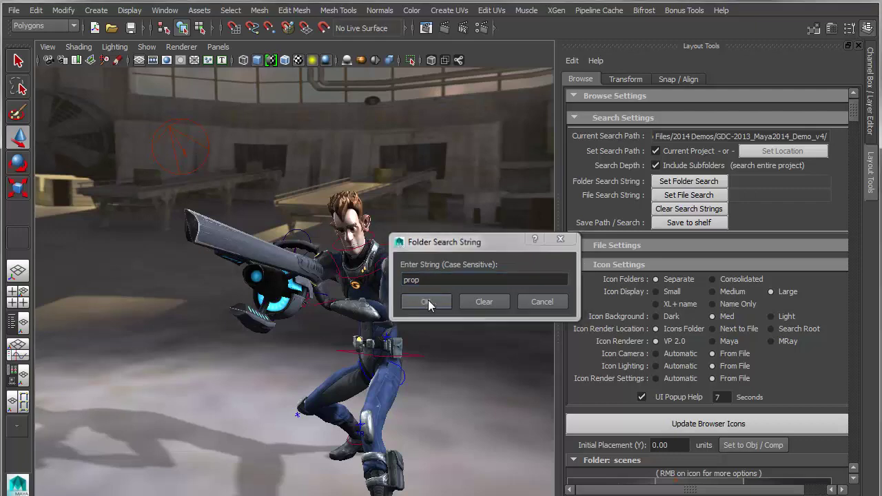
click(427, 301)
mouse_move(855, 131)
mouse_down()
mouse_move(849, 389)
mouse_move(854, 119)
mouse_up()
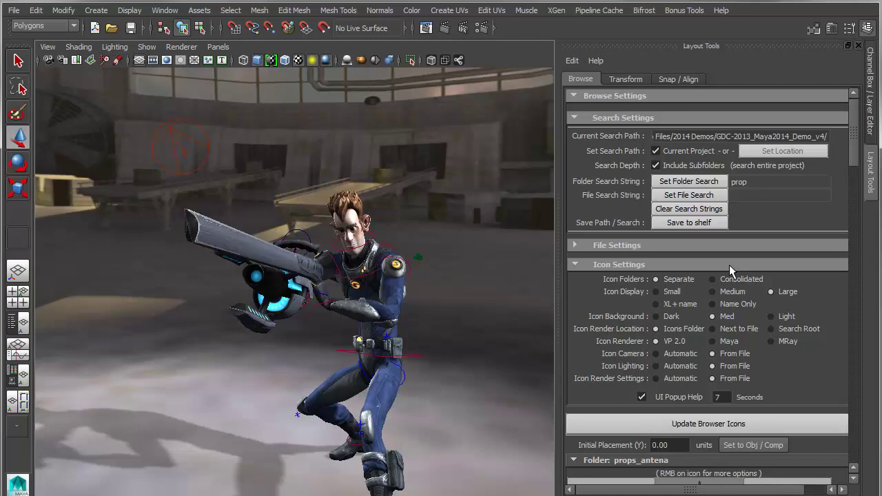
Switch to project Maya2015_GDC14-Demo_SR-v3, refresh the icons, and clear the 'prop' folder search string.
click(575, 266)
click(13, 11)
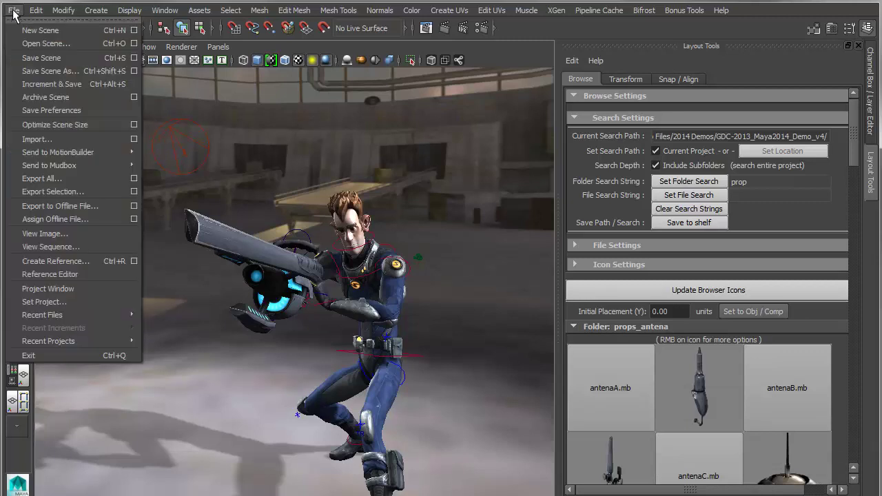
mouse_move(82, 340)
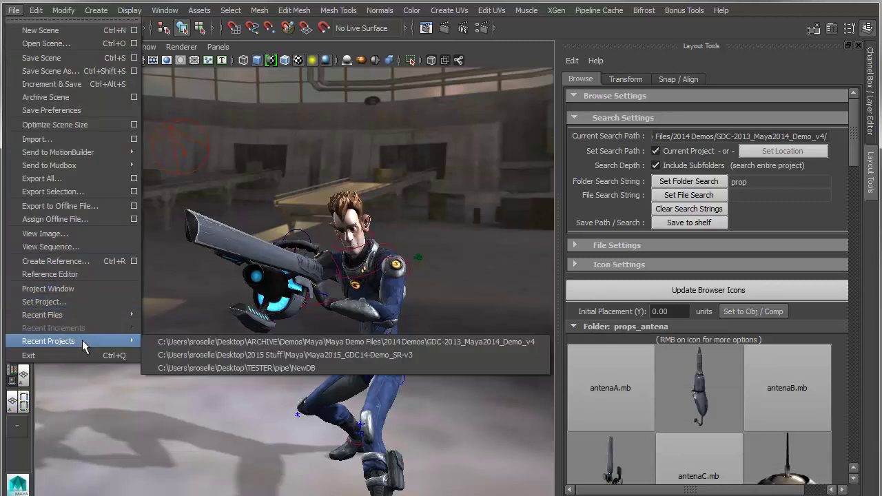
click(343, 356)
click(688, 290)
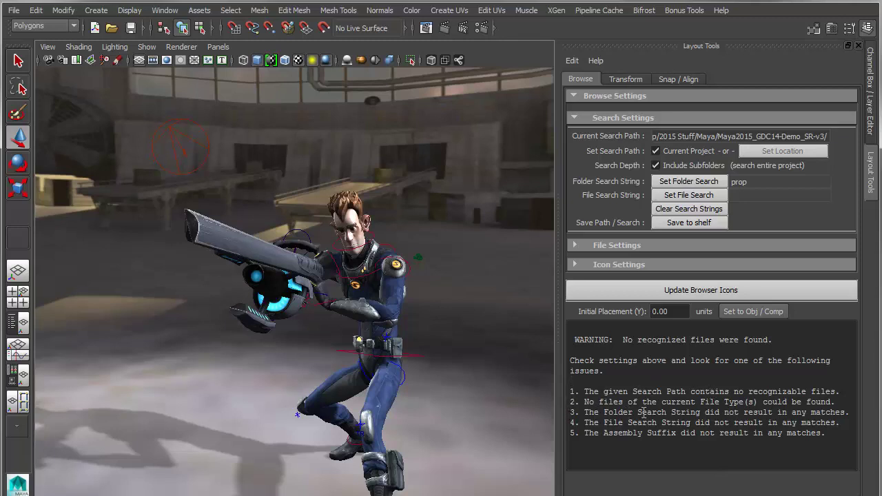
click(686, 183)
click(485, 301)
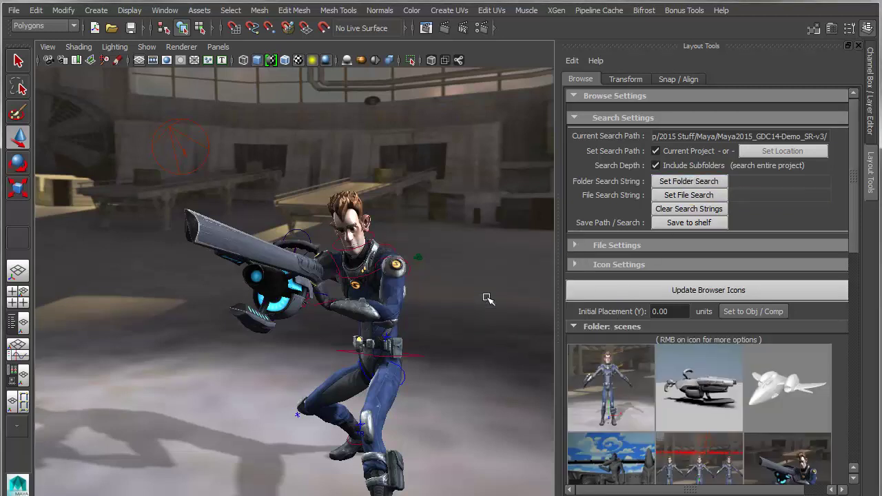
Collapse Search and Browse Settings and scroll down to the unfold examples folder's five files.
click(574, 117)
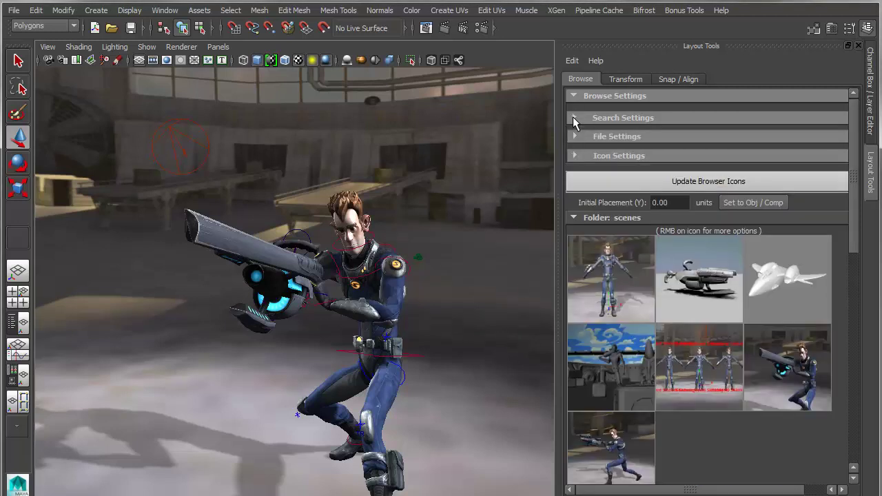
click(573, 95)
scroll(858, 166, down, 3)
drag(858, 165, 875, 219)
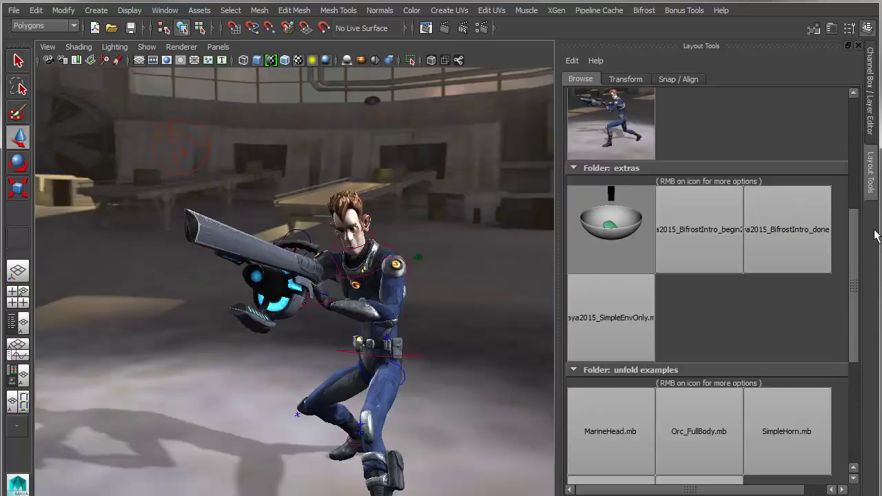
scroll(876, 286, down, 5)
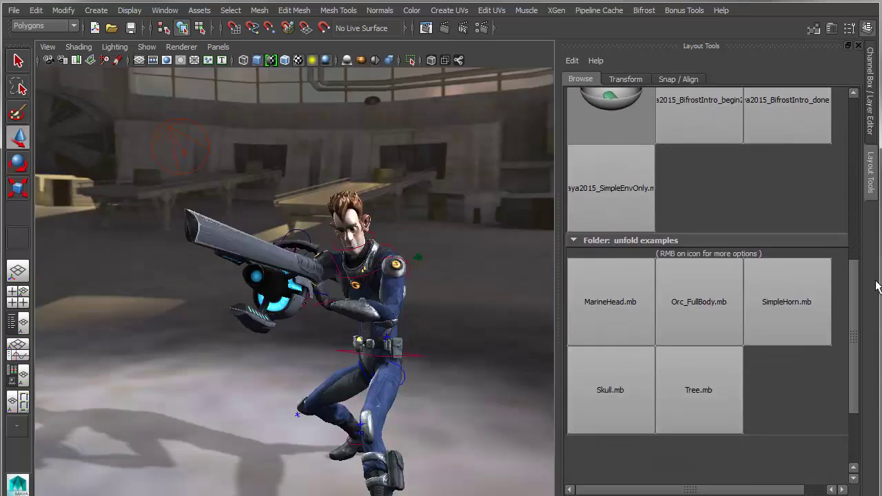
mouse_move(877, 286)
mouse_down()
mouse_move(873, 135)
mouse_move(874, 273)
mouse_move(866, 289)
mouse_up()
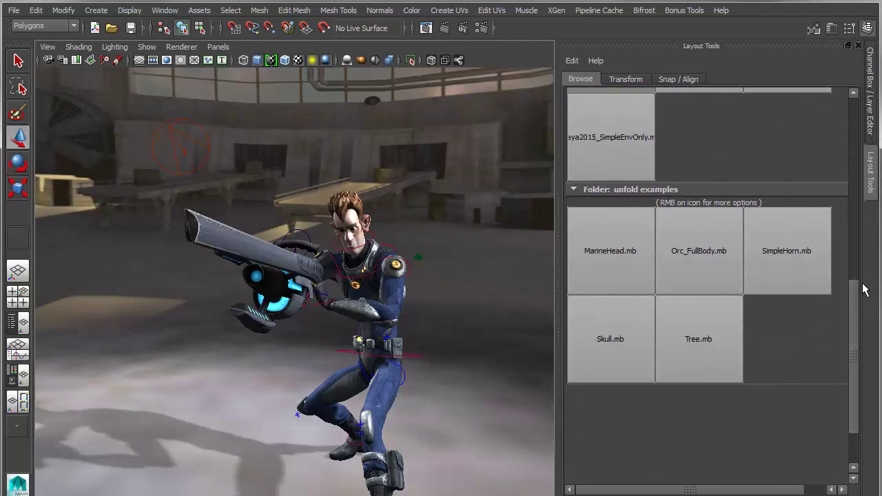
Create a new icon for Orc_FullBody.mb from file, overwriting the old icon without saving the scene.
right_click(690, 245)
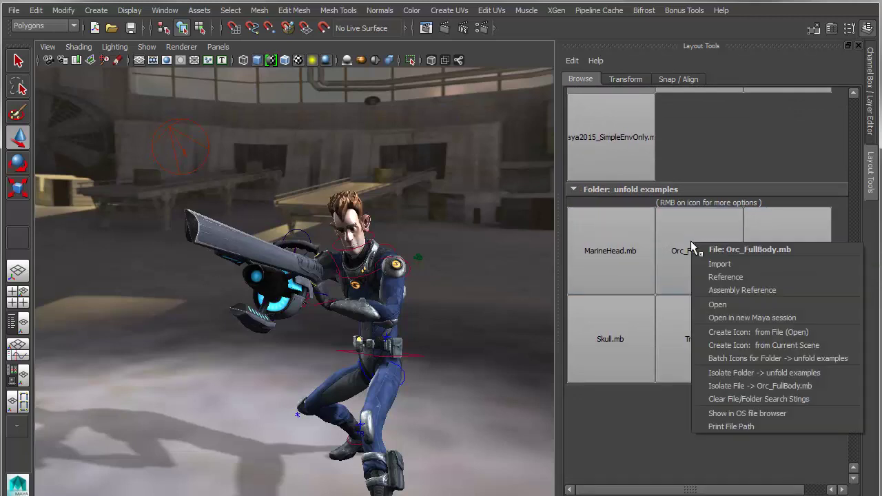
click(726, 332)
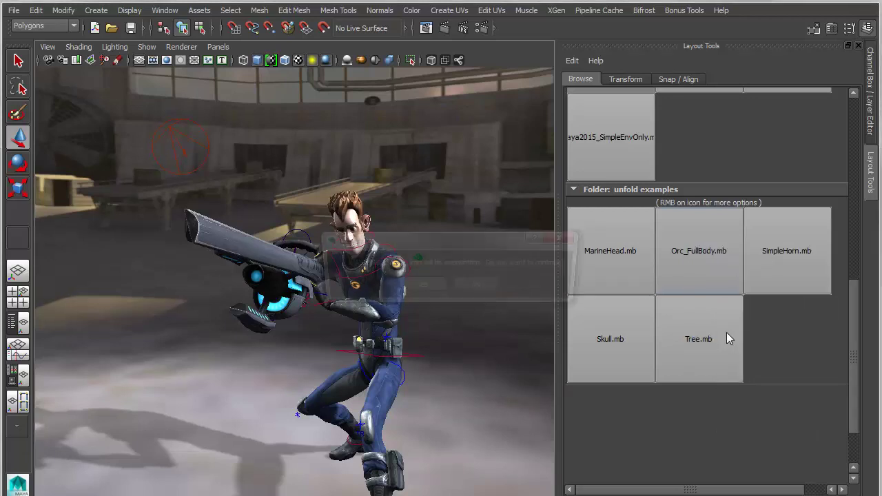
click(411, 289)
click(448, 293)
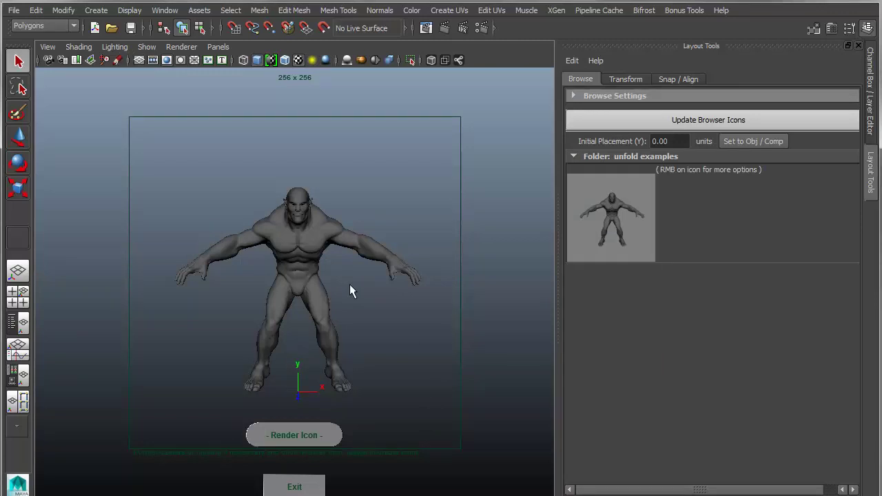
Exit the orc icon view and batch-render icons for the unfold examples folder.
click(303, 485)
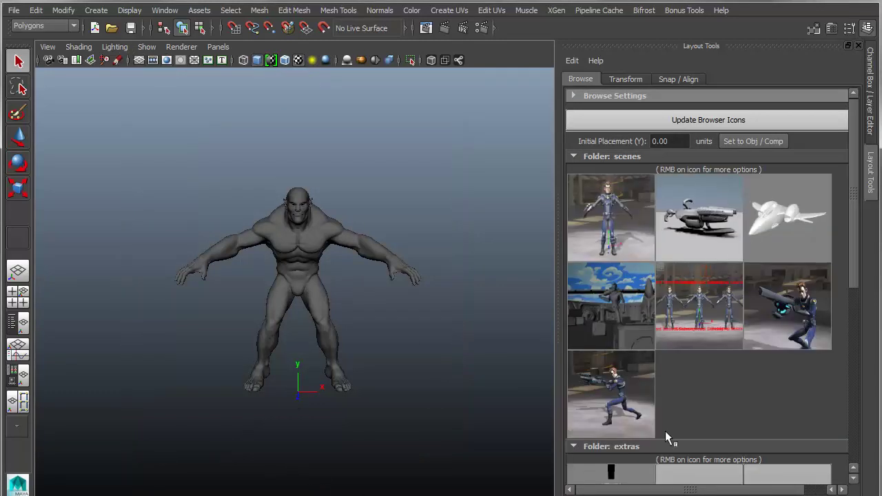
scroll(665, 431, down, 5)
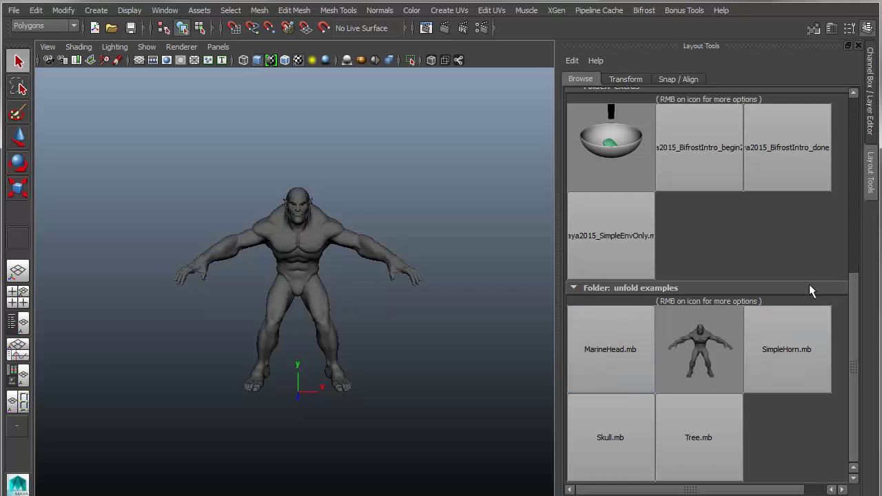
right_click(595, 328)
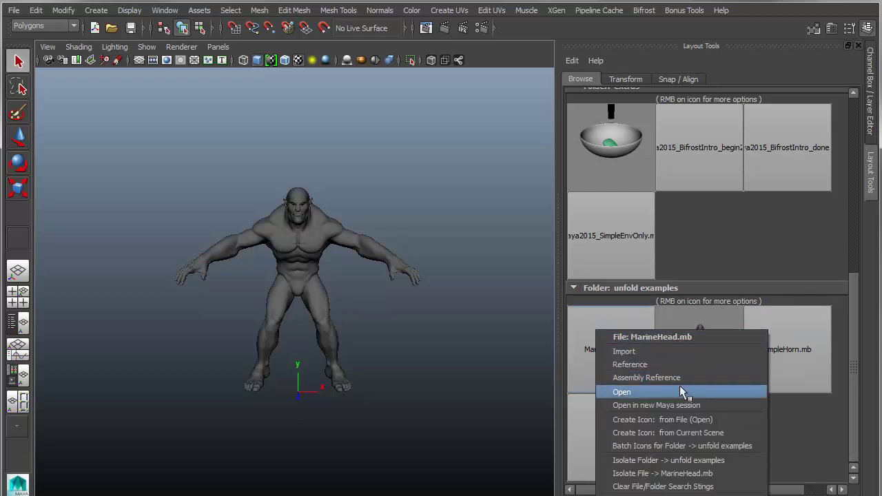
click(681, 446)
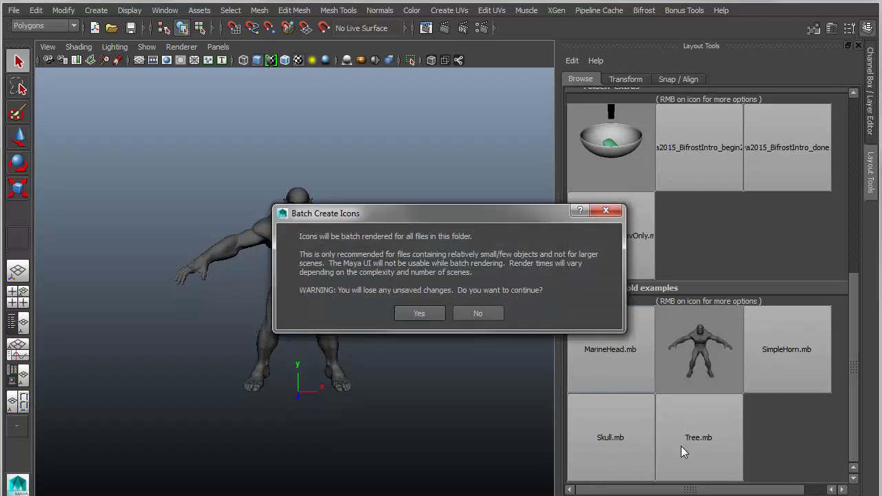
click(420, 313)
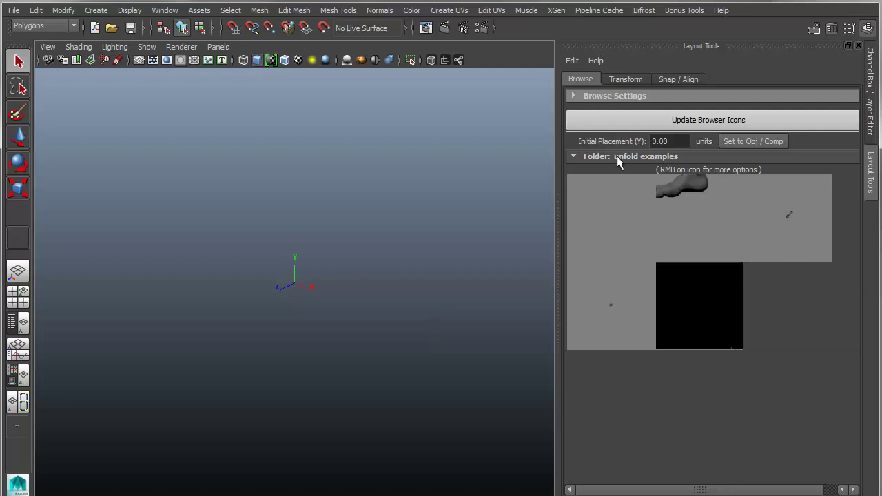
Set Icon Camera, Icon Lighting and Icon Render Settings to Automatic.
click(606, 97)
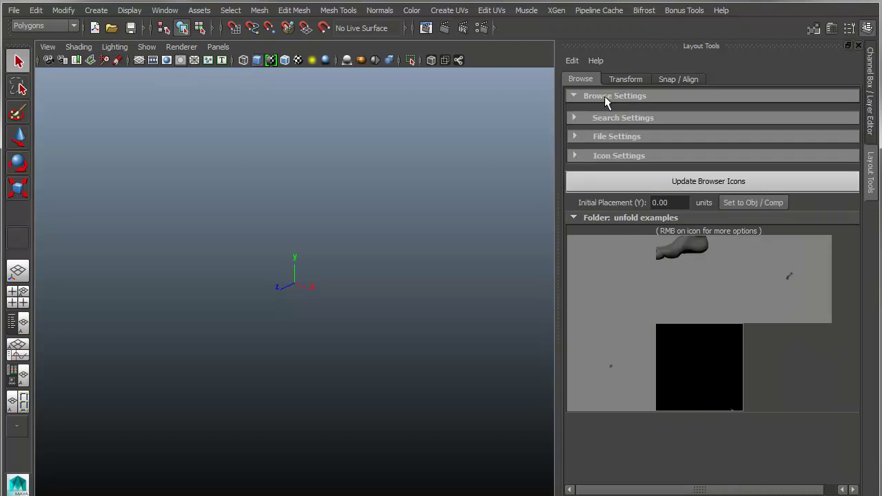
click(599, 156)
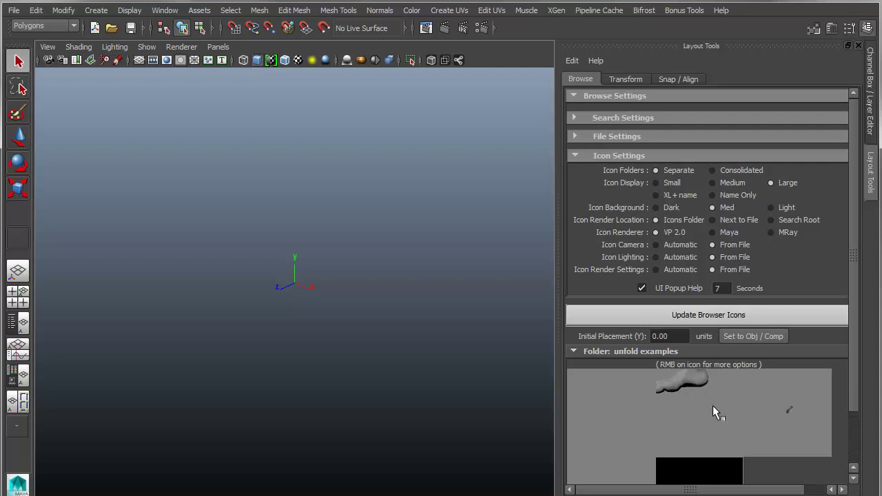
click(658, 245)
click(663, 258)
click(662, 269)
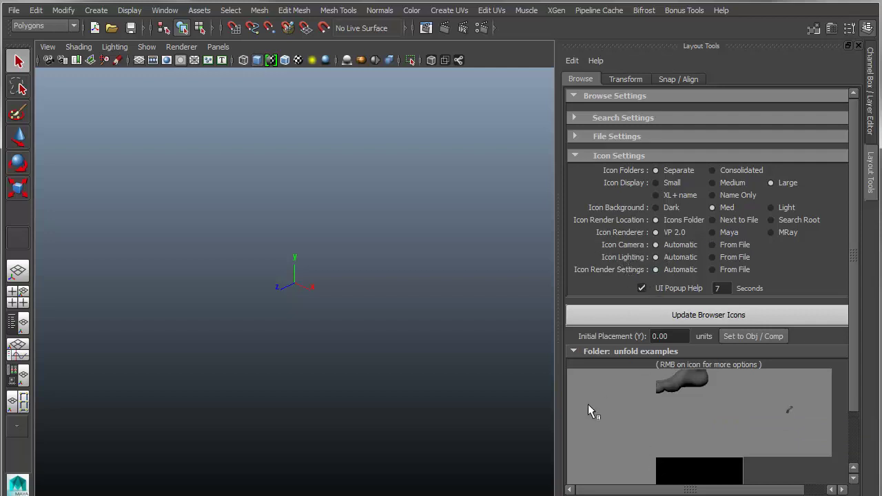
Rerun Batch Icons for the unfold examples folder from MarineHead.mb and confirm.
right_click(612, 396)
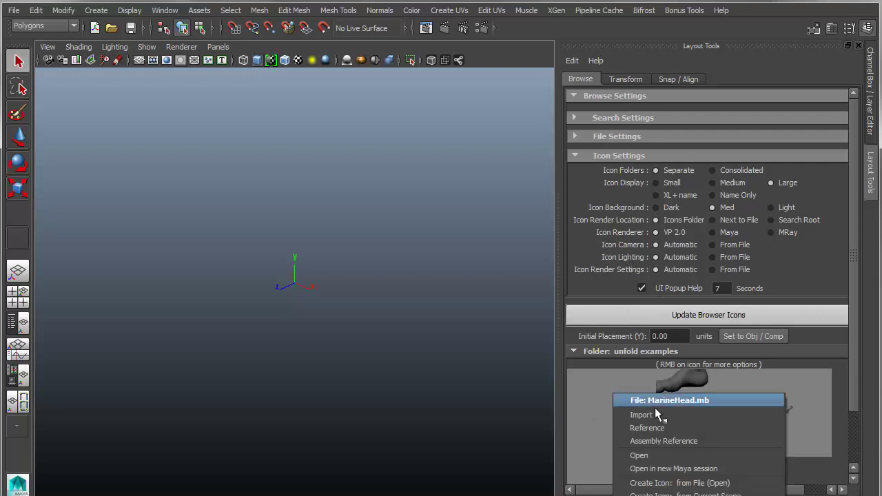
click(682, 494)
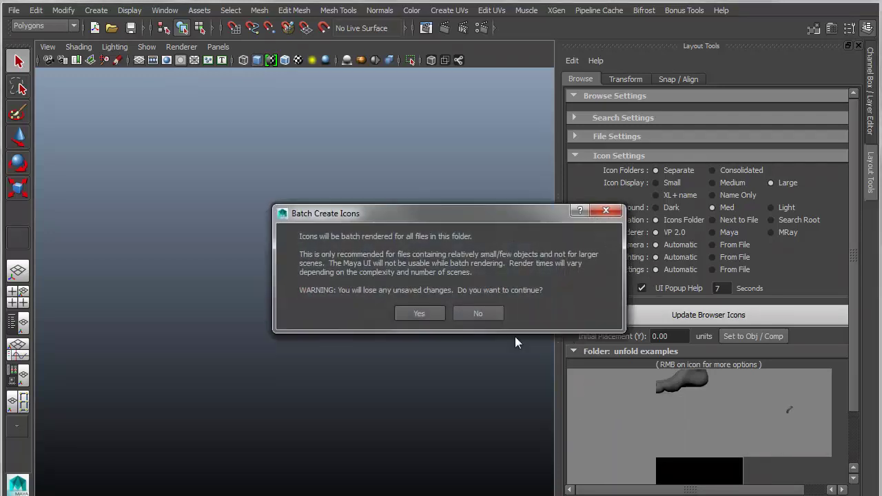
click(428, 313)
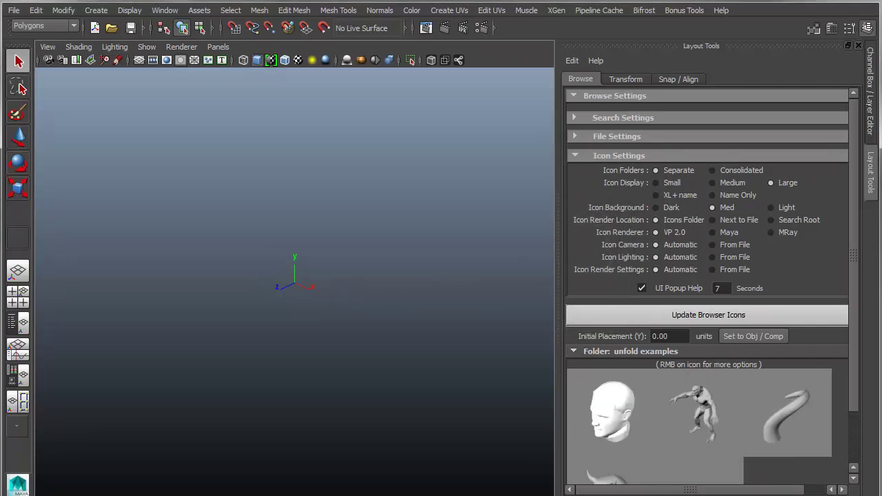
scroll(853, 207, down, 3)
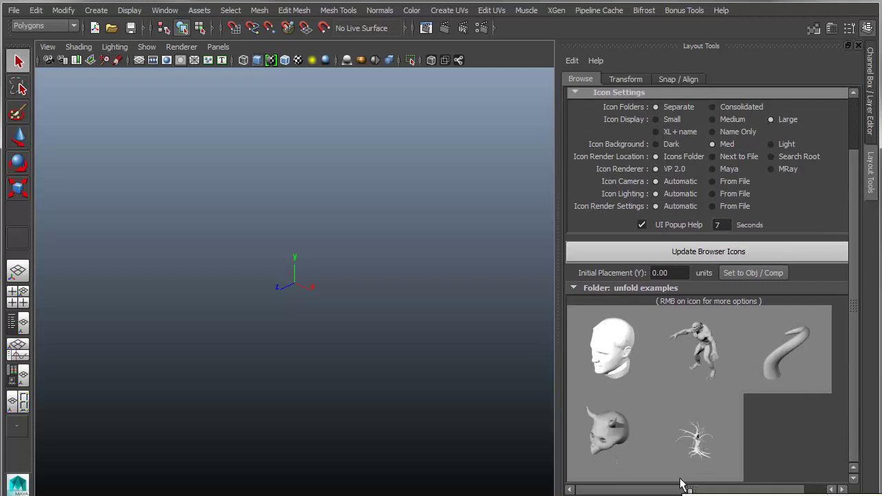
Open Tree.mb in icon-render mode, overwriting its existing icon without saving the scene.
right_click(695, 438)
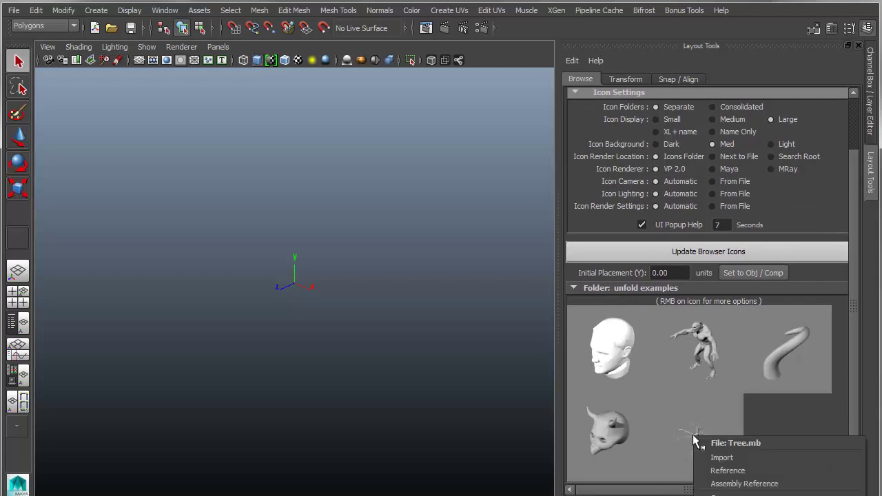
click(730, 493)
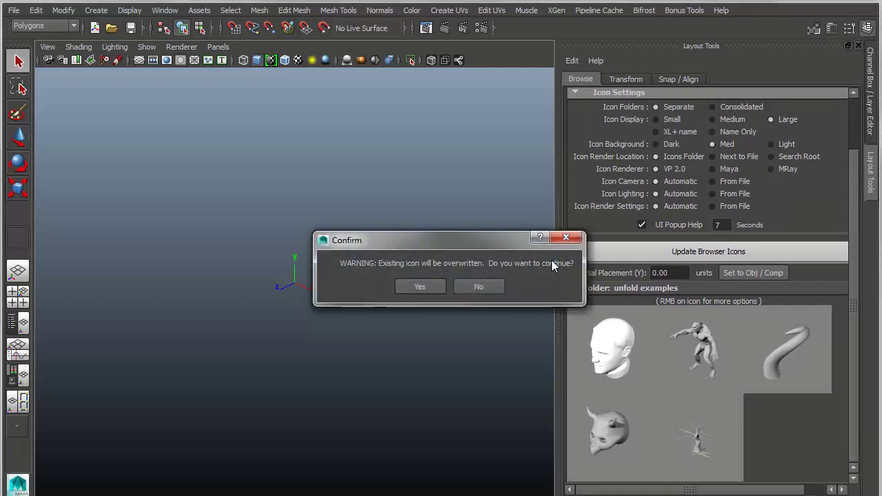
click(482, 285)
right_click(685, 422)
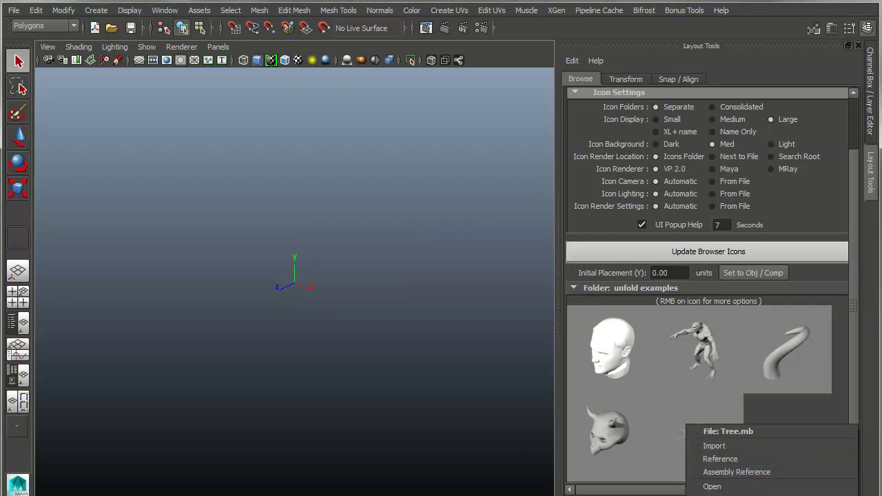
click(730, 493)
click(413, 287)
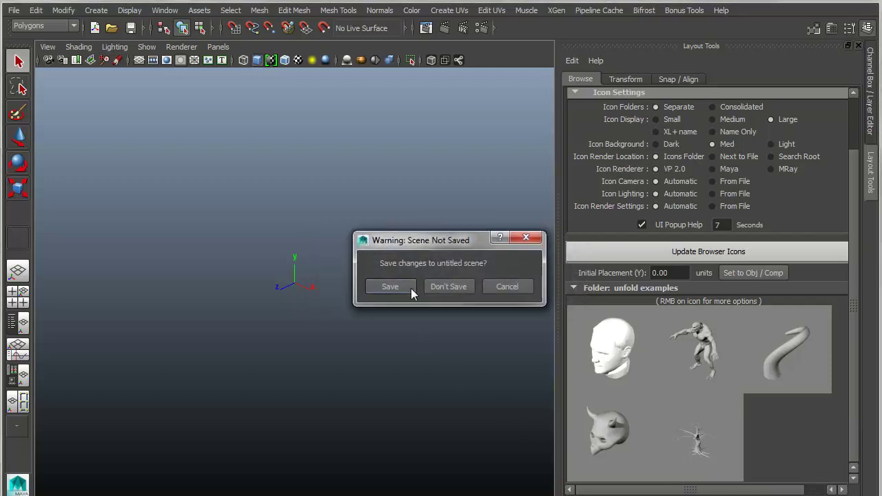
click(437, 285)
Render the tree view as its browser icon and return to the Layout Tools browser.
scroll(342, 367, up, 3)
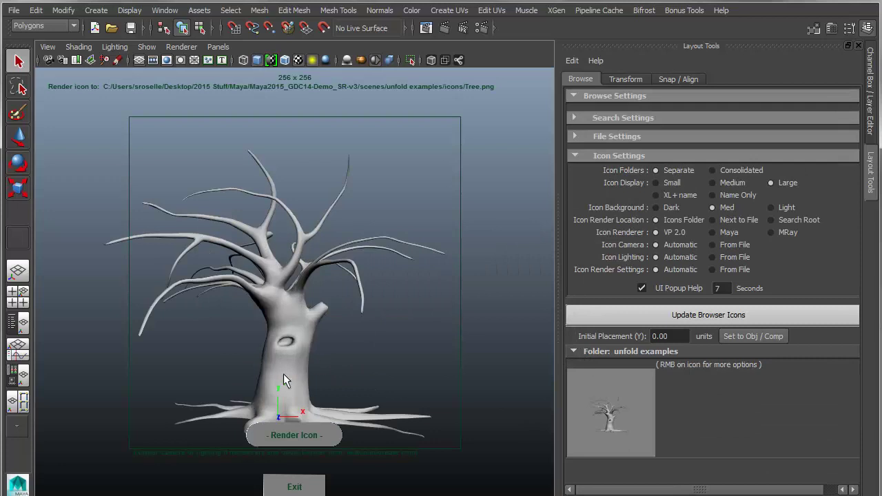
scroll(283, 373, up, 3)
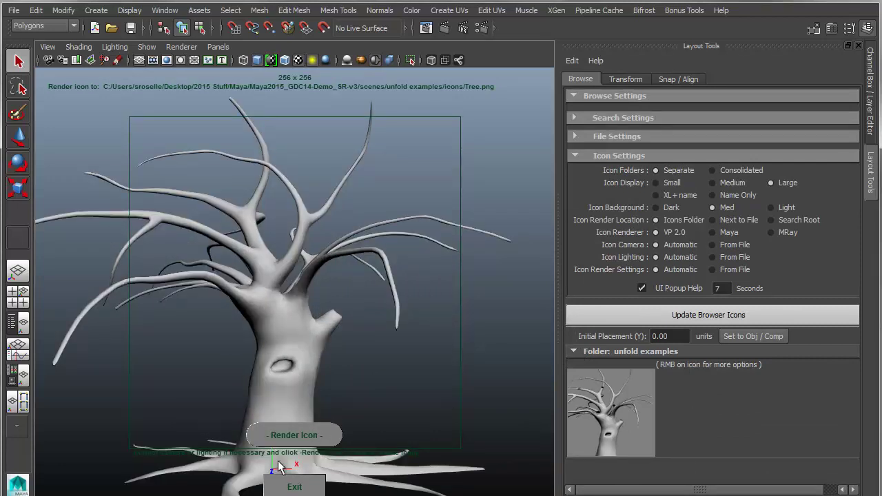
click(327, 482)
click(290, 486)
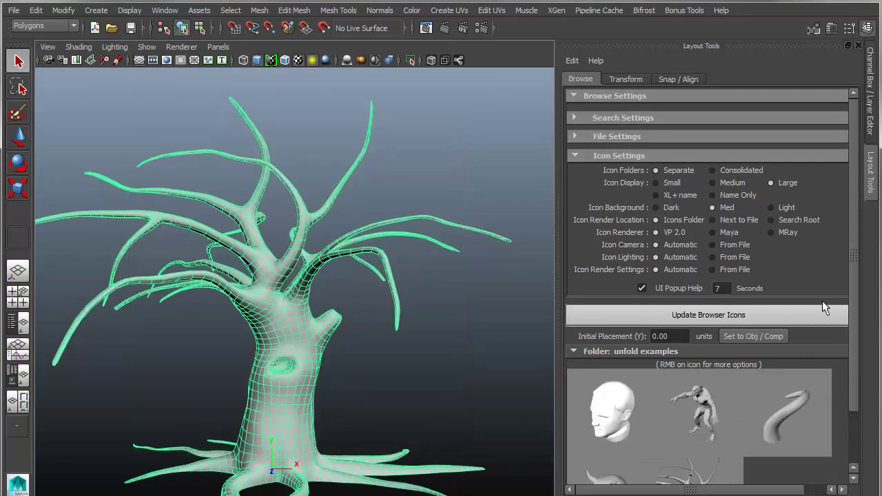
scroll(792, 345, down, 2)
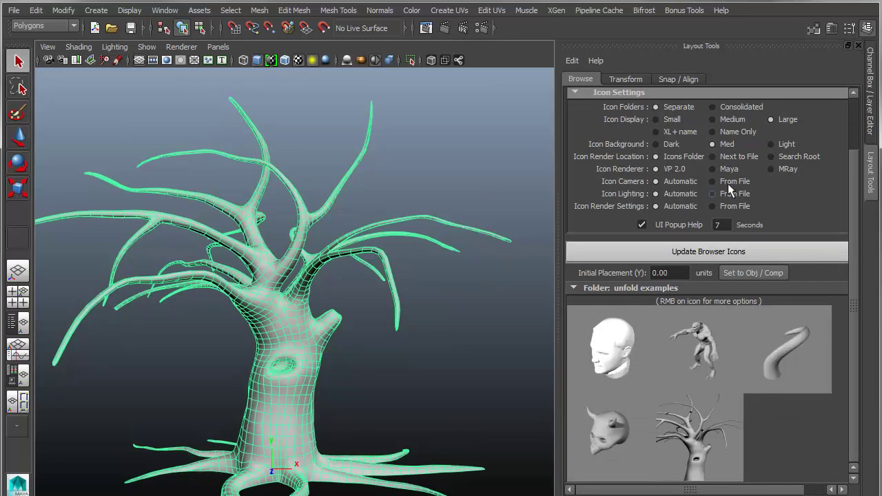
Cycle Icon Display through Name Only, Small, Medium and Large, ending on XL + name.
click(729, 130)
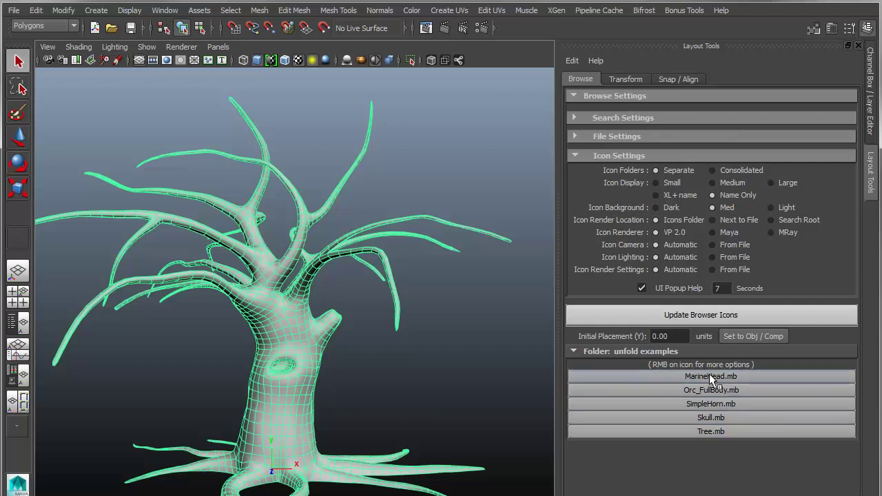
click(667, 182)
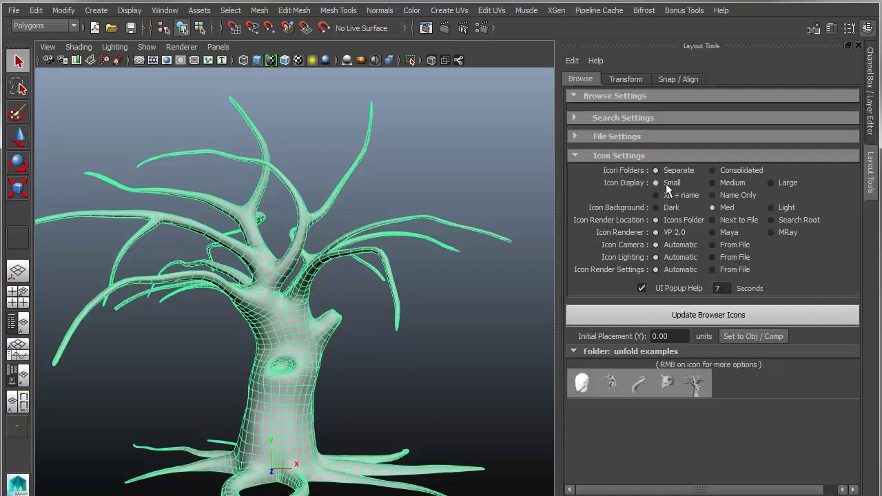
click(719, 182)
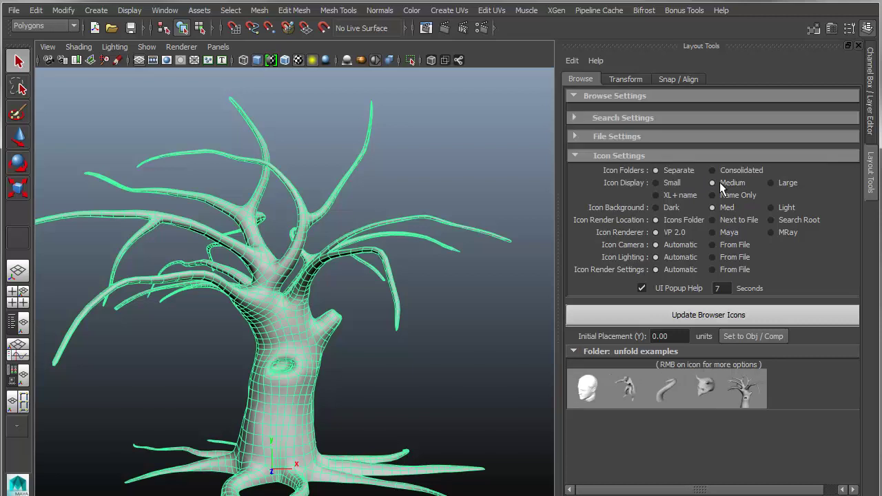
click(771, 182)
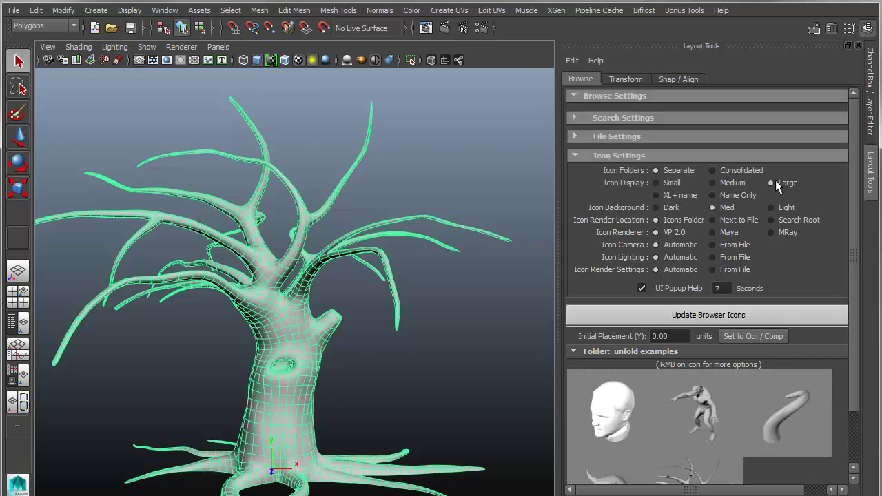
click(670, 196)
Scroll the browser to review the extra-large icons such as MarineHead.mb and Orc_FullBody.mb.
drag(851, 172, 851, 255)
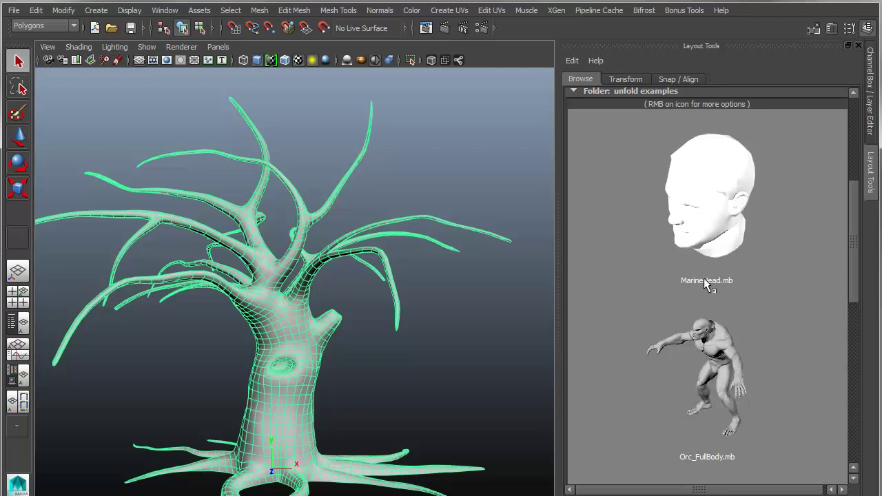
mouse_move(854, 219)
mouse_down()
mouse_move(865, 427)
mouse_move(866, 161)
mouse_move(867, 210)
mouse_up()
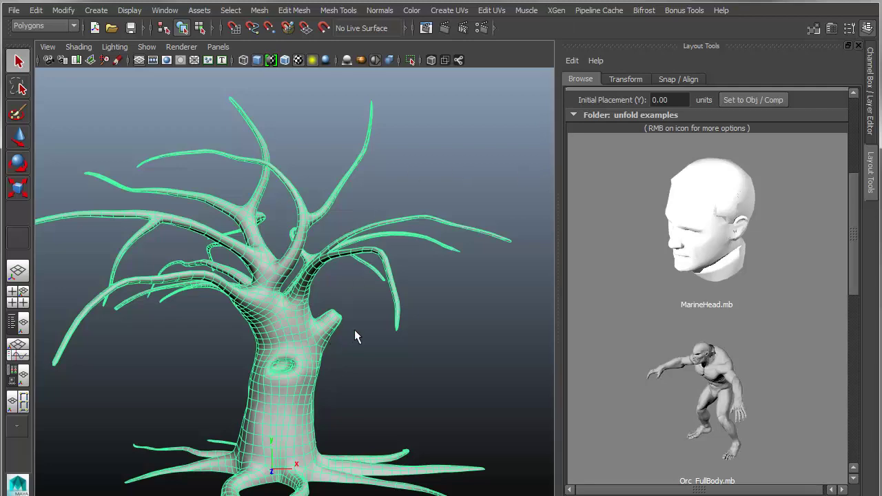
scroll(356, 335, down, 3)
scroll(731, 317, down, 3)
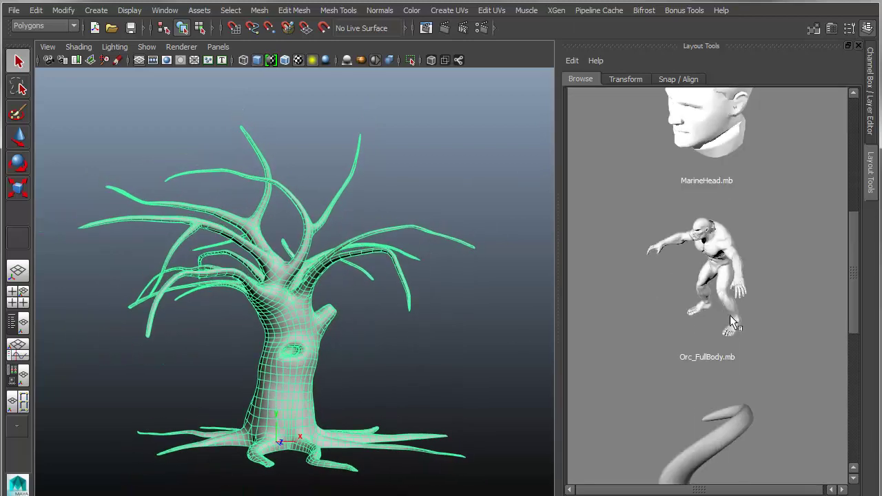
scroll(734, 313, up, 3)
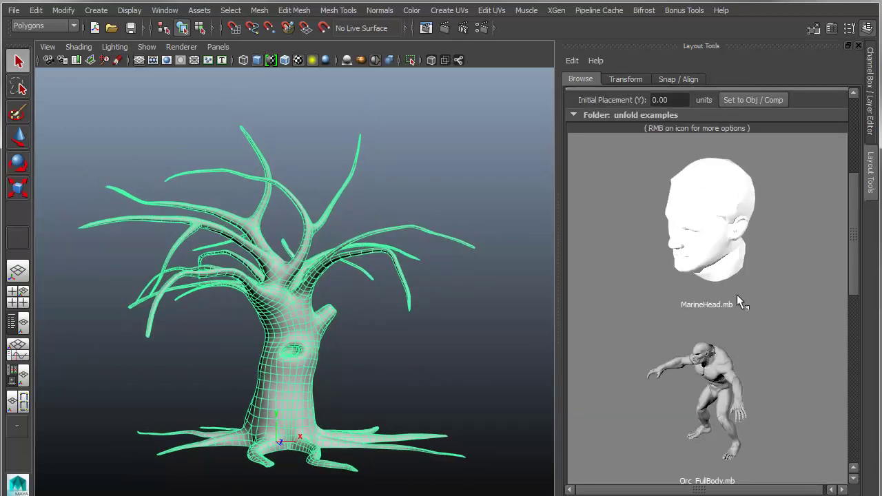
right_click(721, 198)
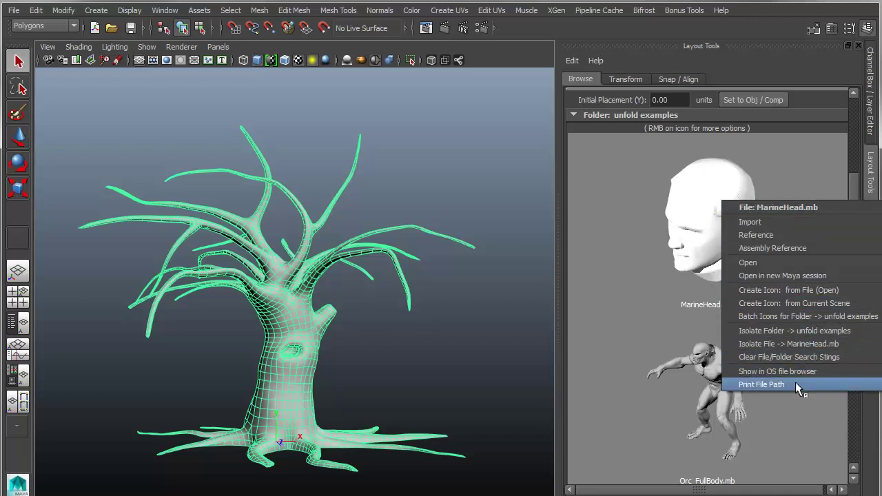
click(779, 277)
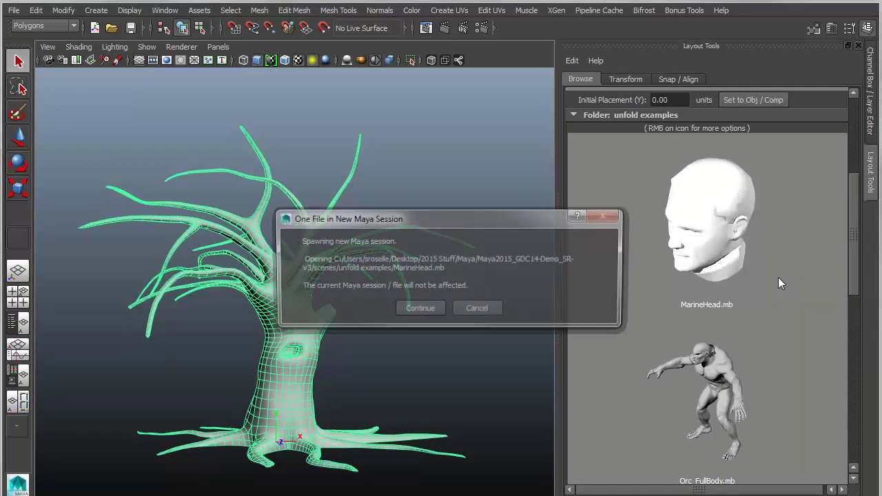
click(422, 308)
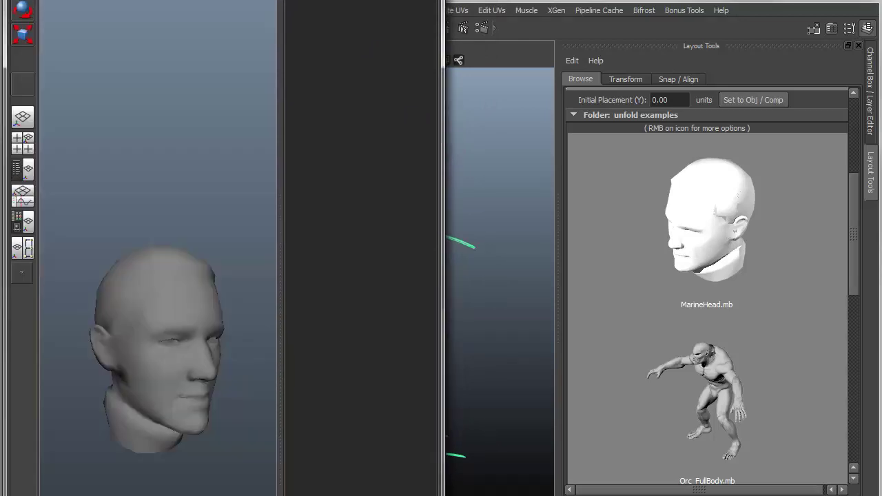
drag(440, 308, 873, 317)
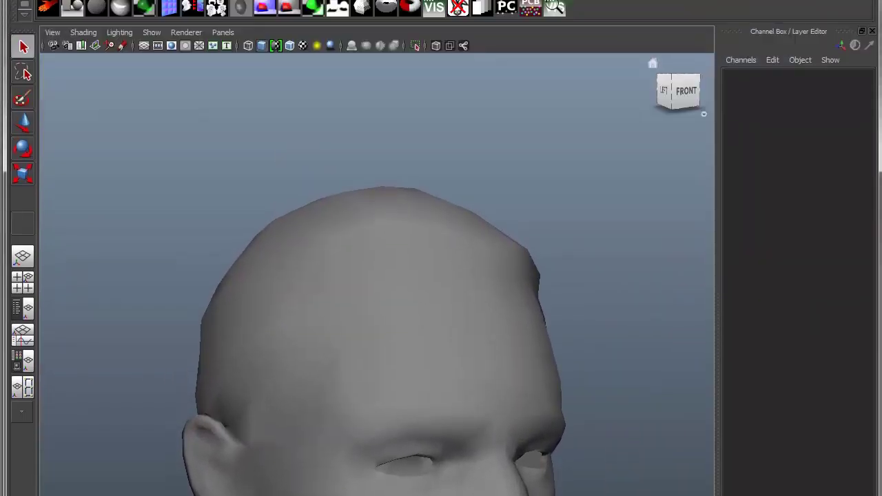
drag(528, 3, 755, 56)
click(630, 317)
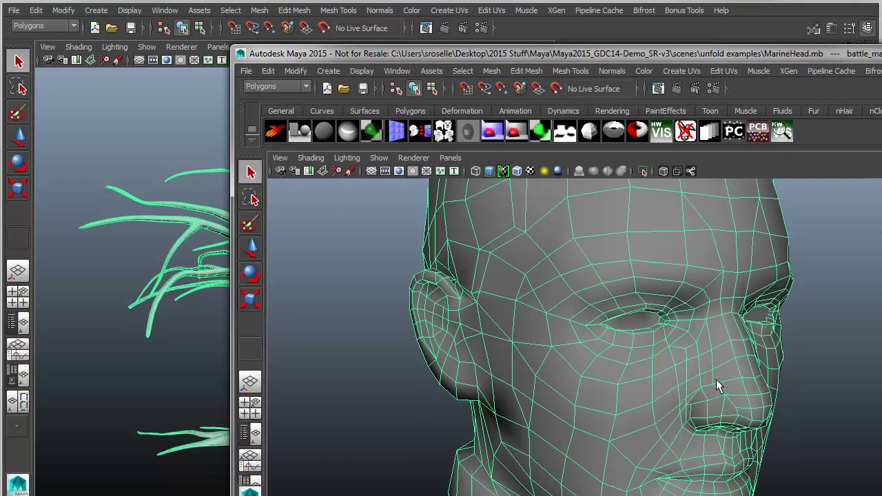
key(f)
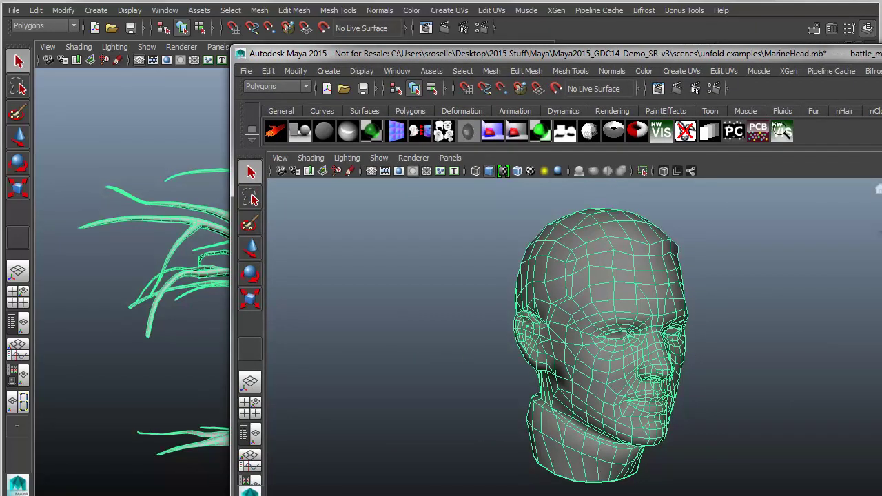
key(ctrl+q)
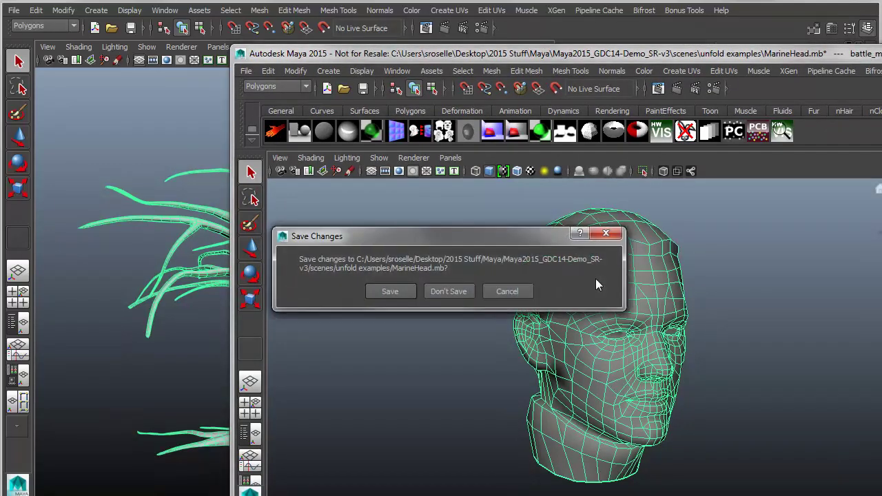
click(455, 292)
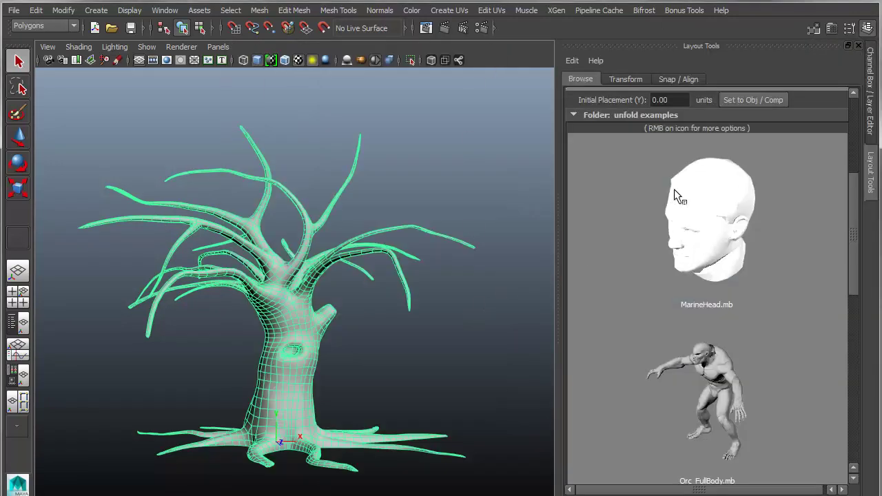
Collapse the unfold examples frame, toggle File Settings, and expand Search Settings.
click(573, 114)
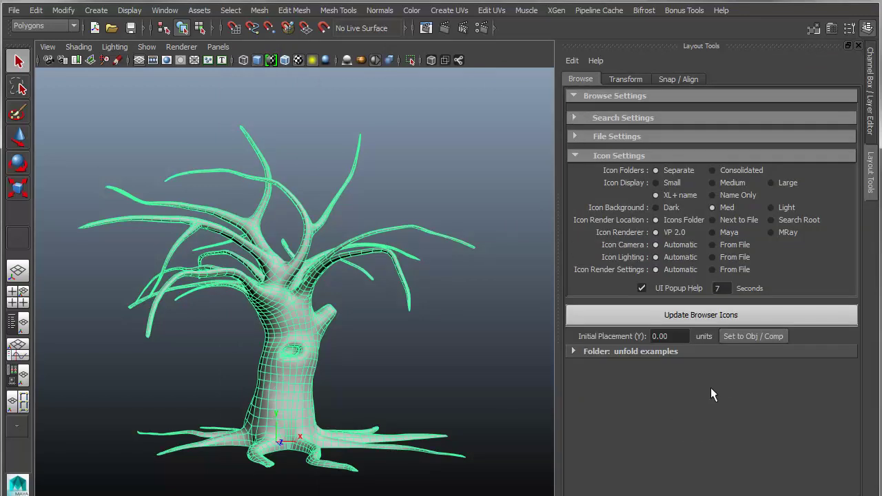
click(574, 136)
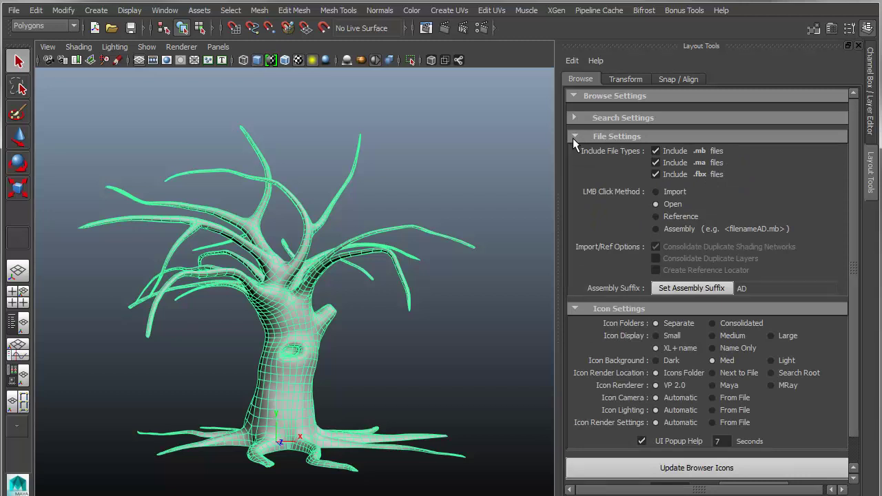
click(573, 137)
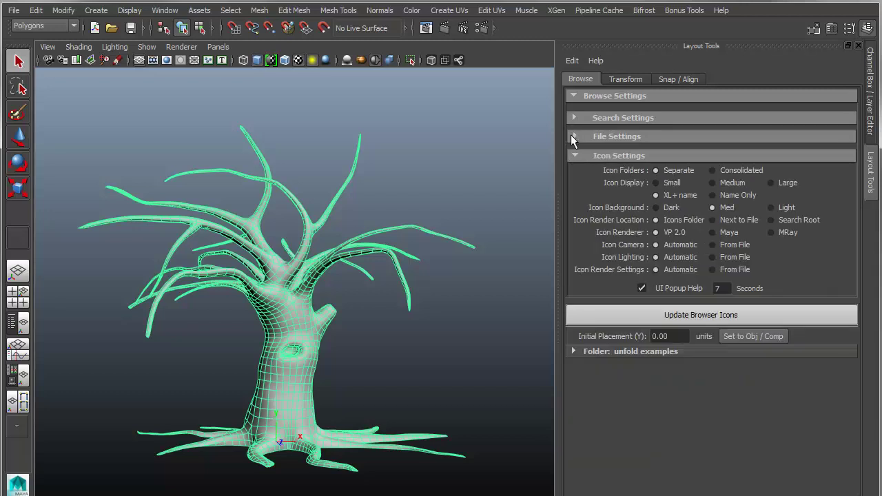
click(575, 137)
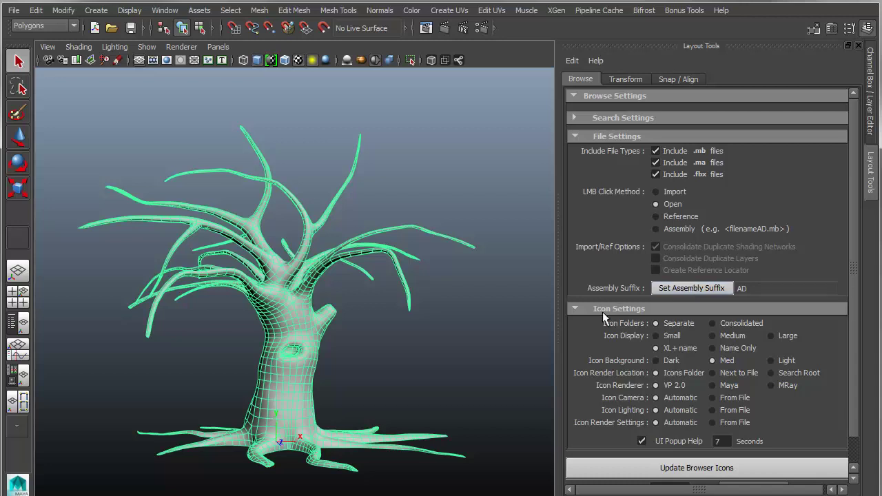
click(602, 120)
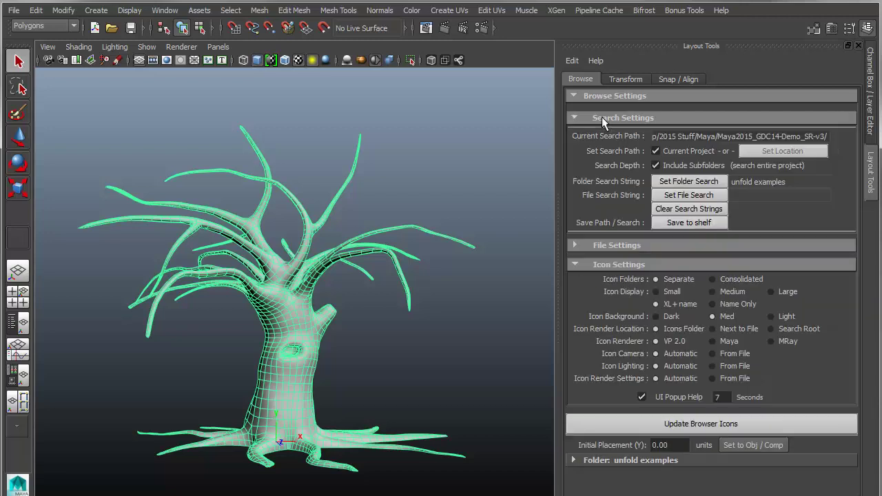